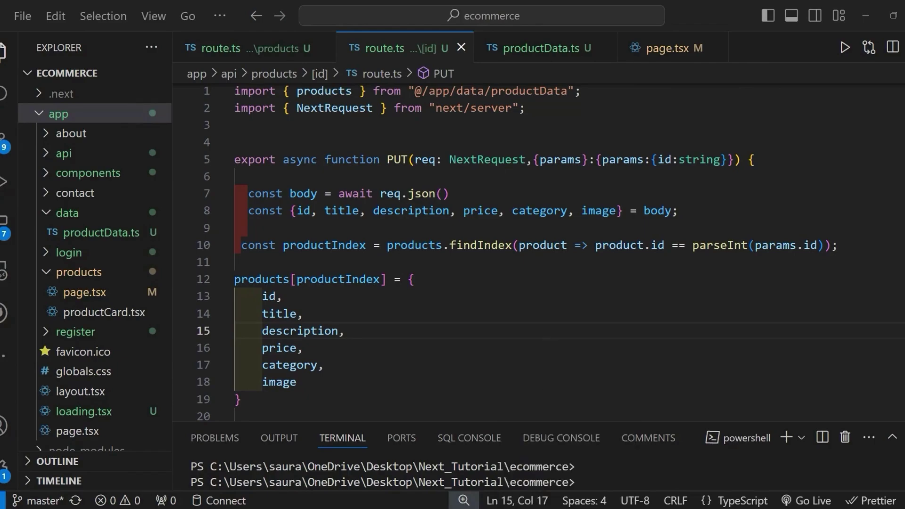
- Switch from VS Code to Firefox and focus the new tab's address bar
key(alt+Tab)
click(241, 42)
- Load mysql.com and navigate via Downloads and MySQL Community (GPL) Downloads to MySQL Community Server
text(mysql.)
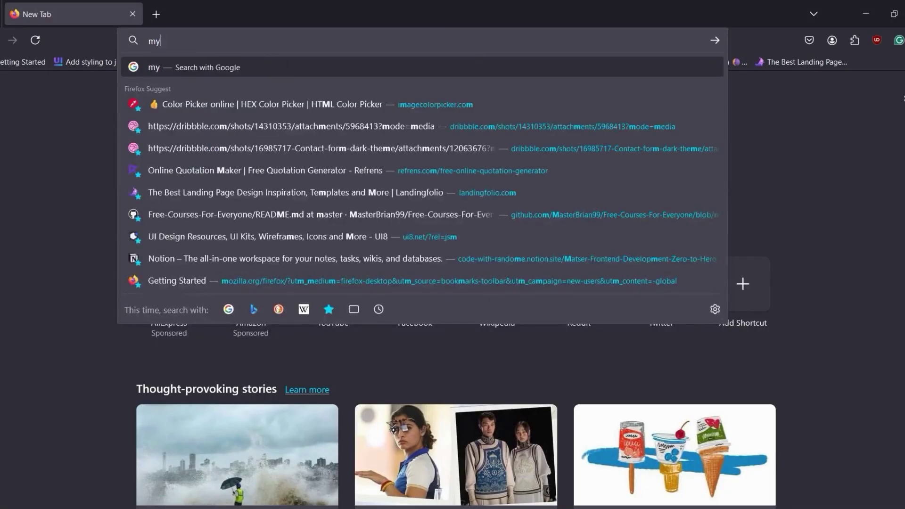
text(com)
key(Return)
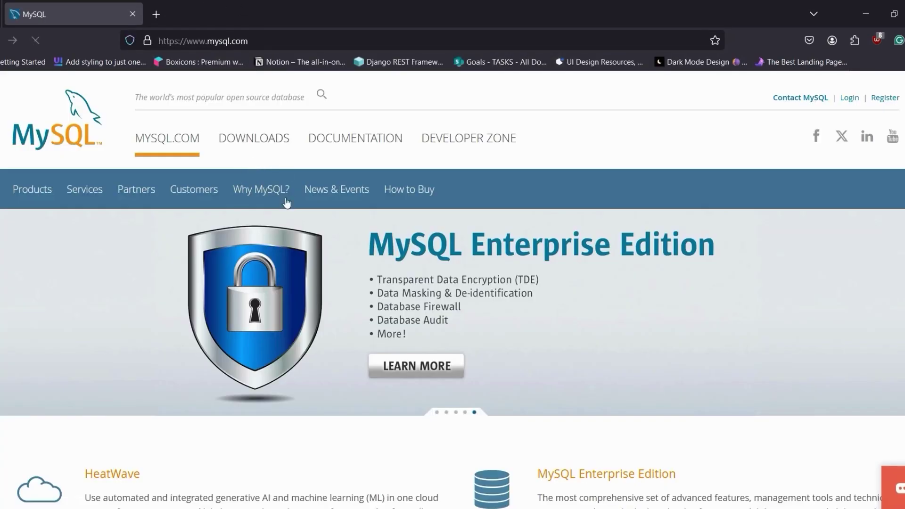
click(263, 150)
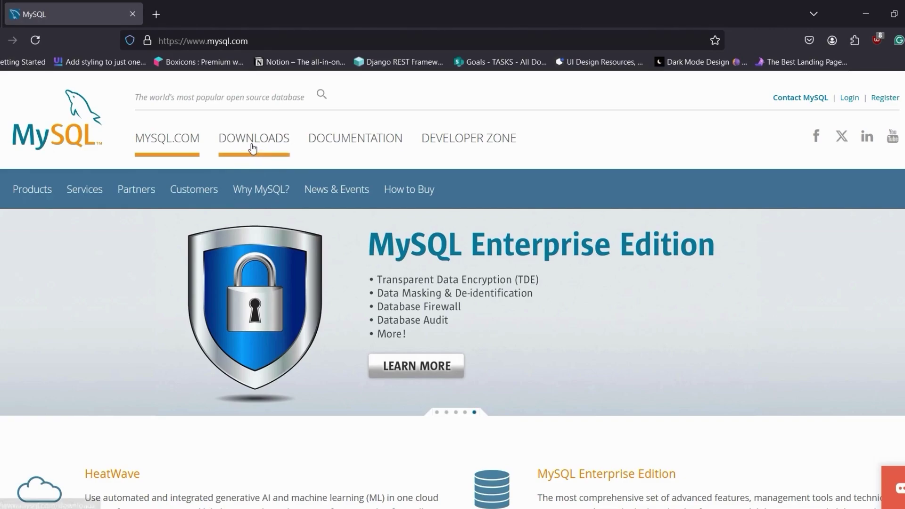
scroll(385, 230, down, 9)
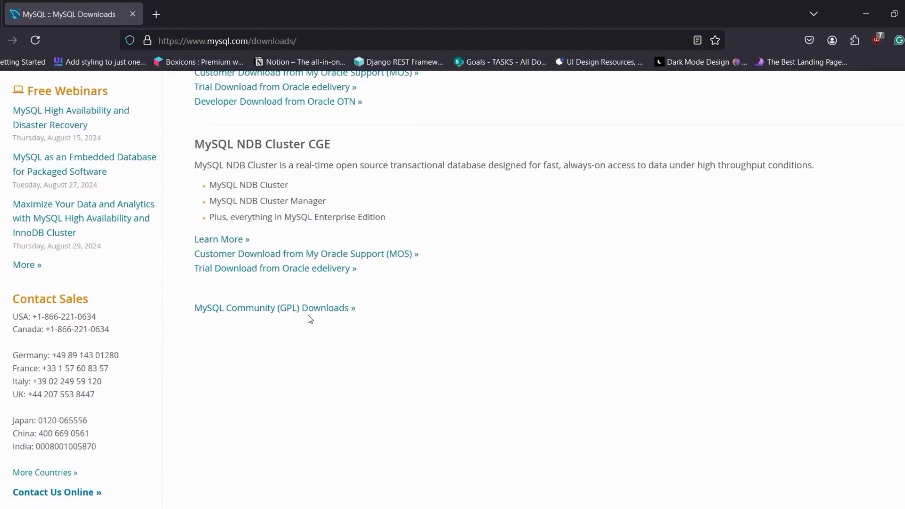
click(294, 313)
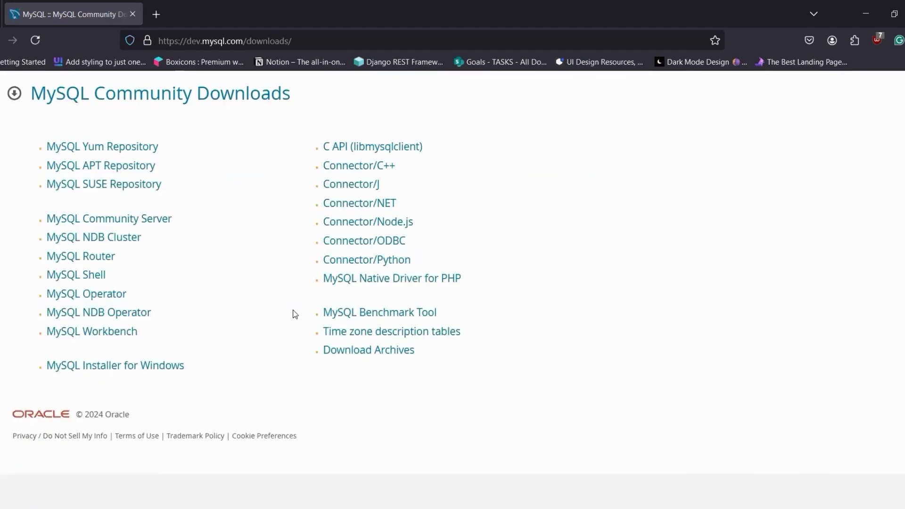
click(164, 221)
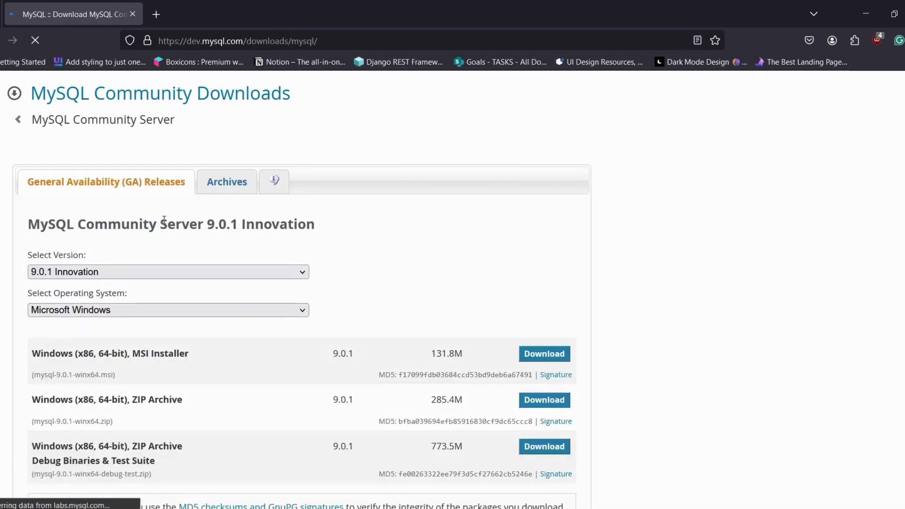
- Compare the Microsoft Windows and macOS package lists for MySQL Community Server 9.0.1
scroll(234, 313, down, 2)
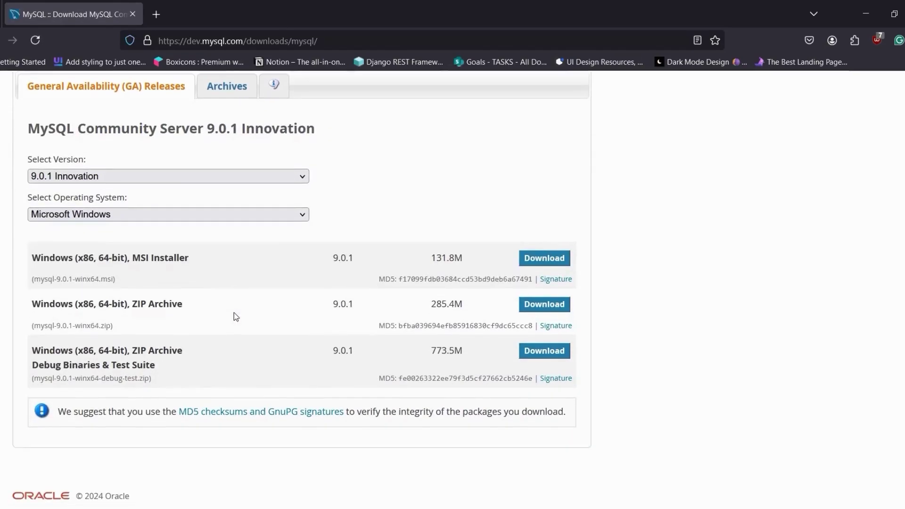
click(151, 214)
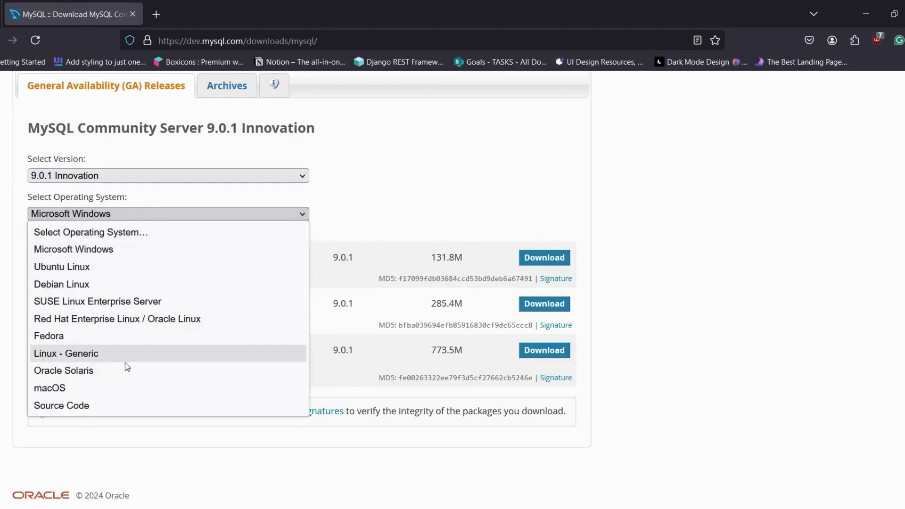
click(388, 209)
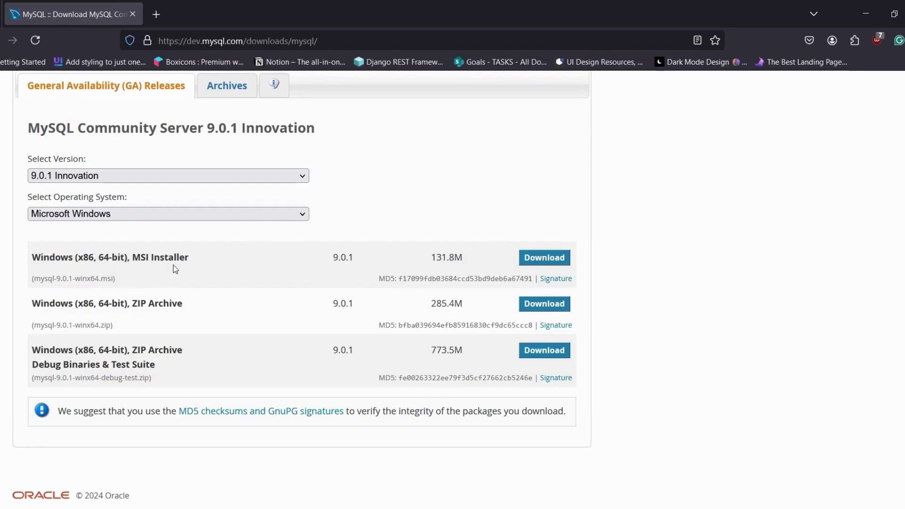
click(162, 216)
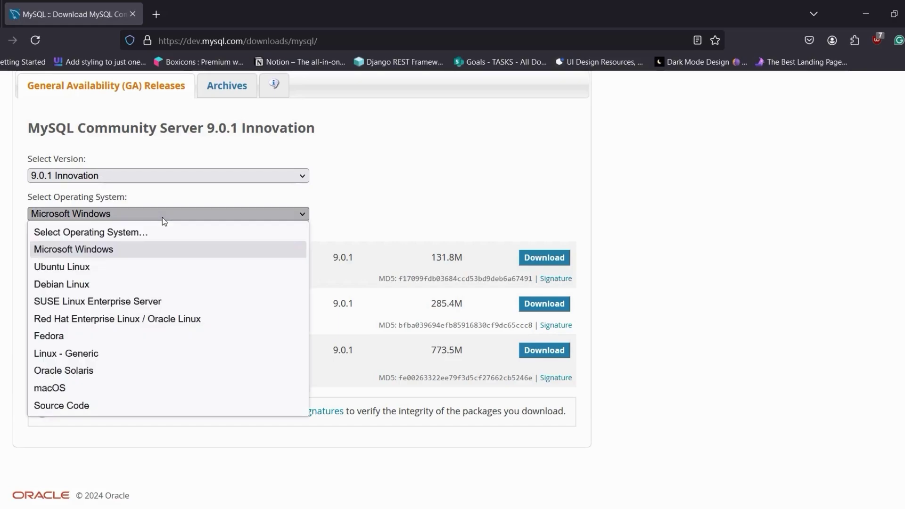
click(156, 387)
scroll(162, 421, down, 1)
scroll(162, 422, down, 1)
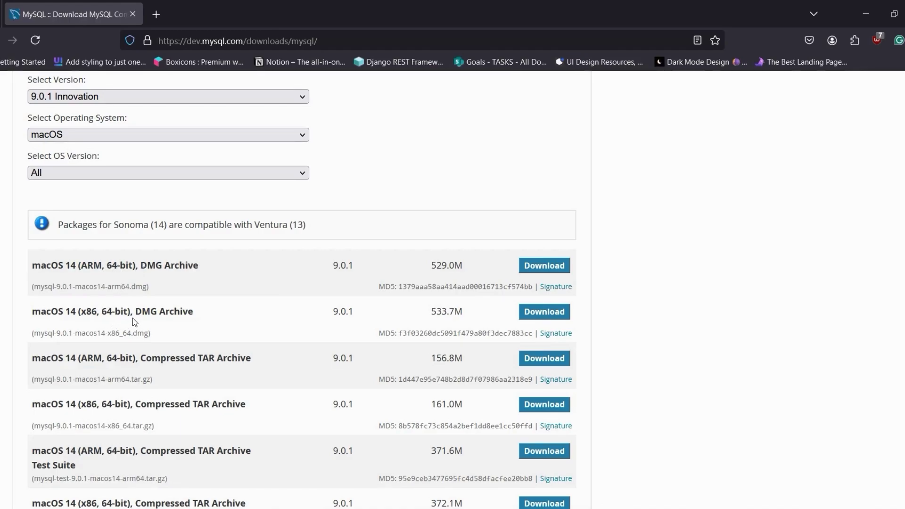
- Return to Microsoft Windows and download the Windows MSI Installer package
click(89, 136)
click(104, 174)
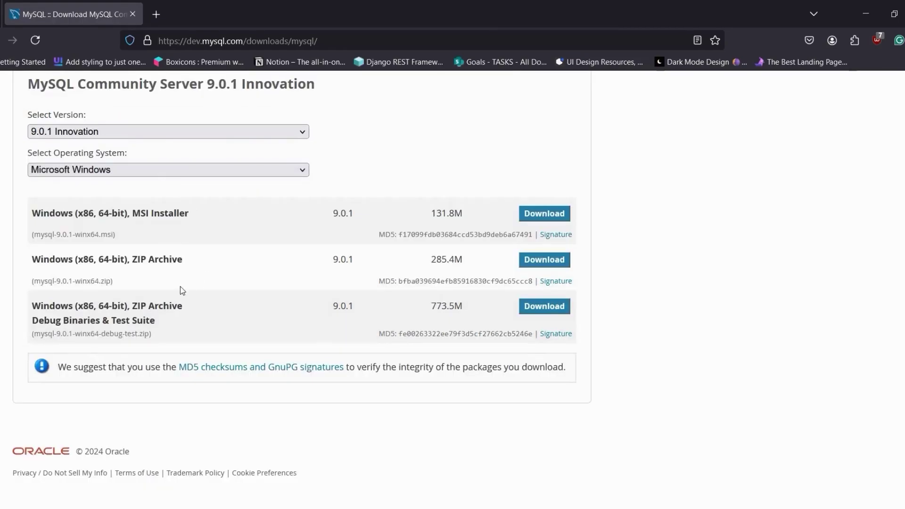
click(546, 216)
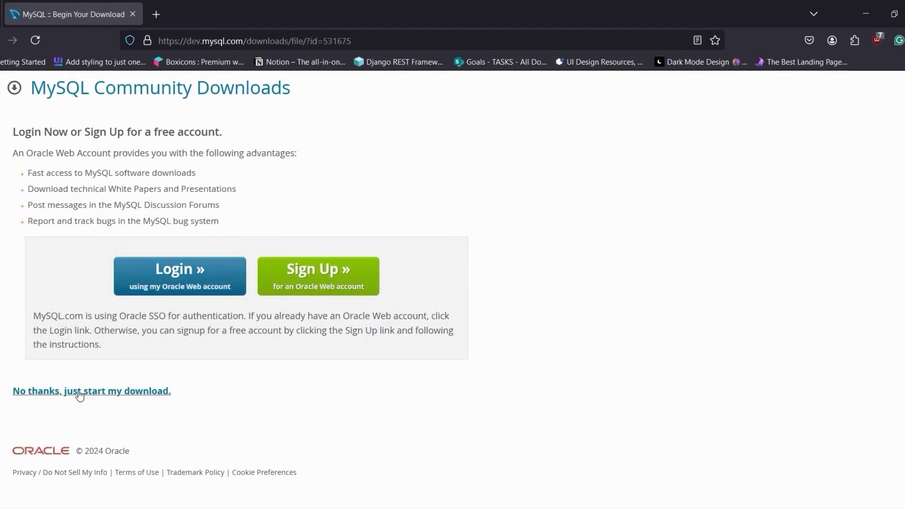
- Start the mysql-9.0.1-winx64.msi download without an Oracle account, then search Windows Start for 'my'
click(107, 401)
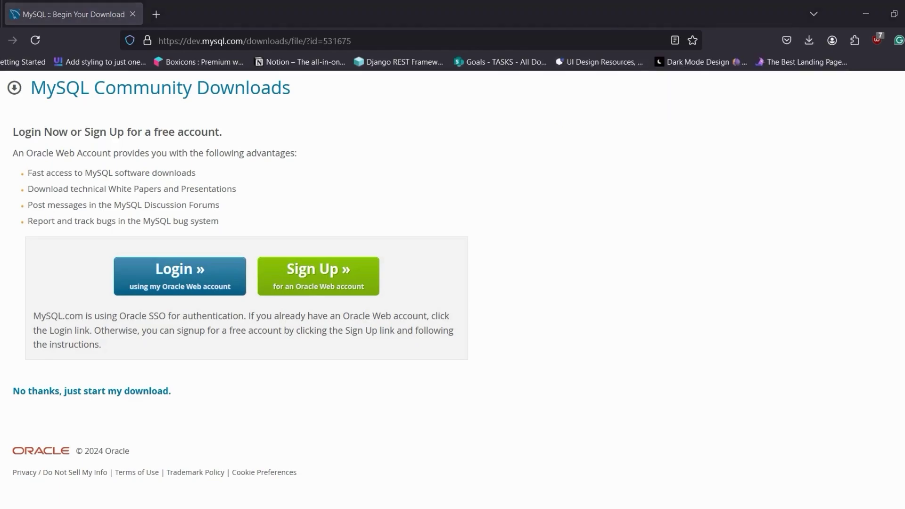
key(super)
text(my)
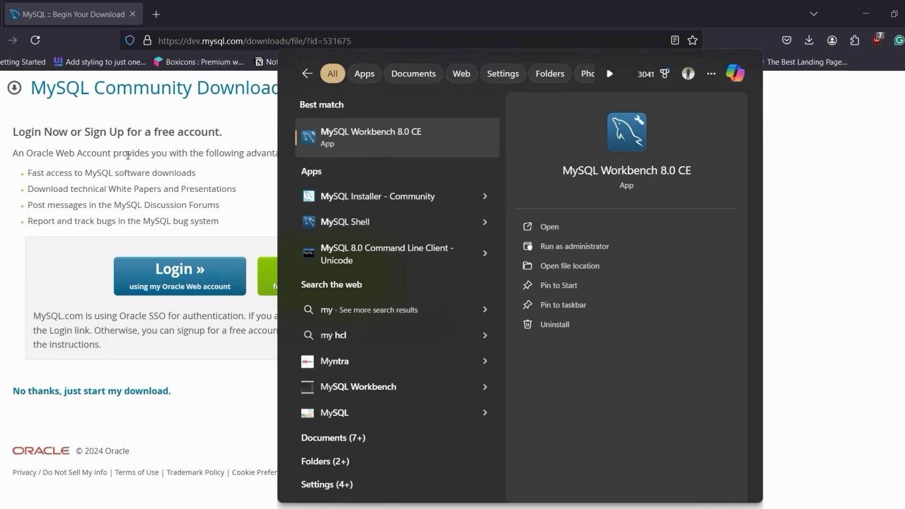
click(372, 149)
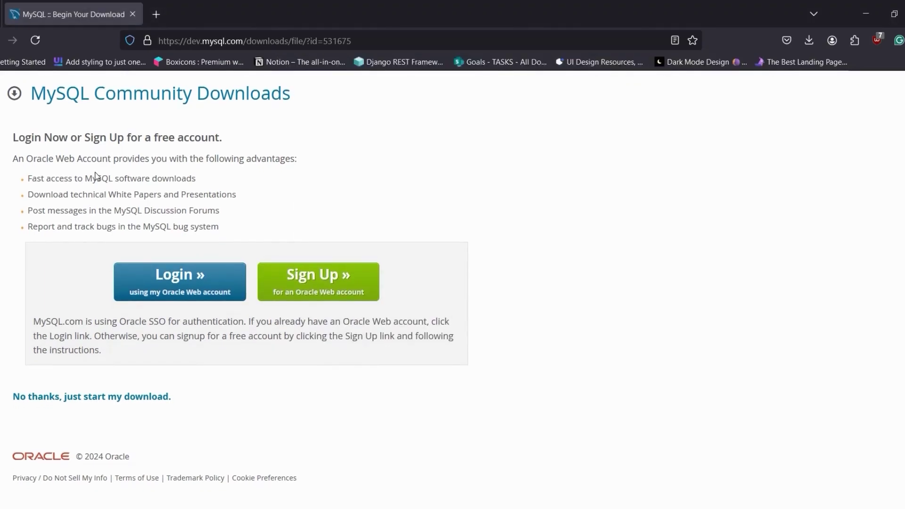
- Open the MySQL Workbench 8.0.38 download page, then launch installed Workbench from Start search 'my'
key(alt+Left)
key(alt+Left)
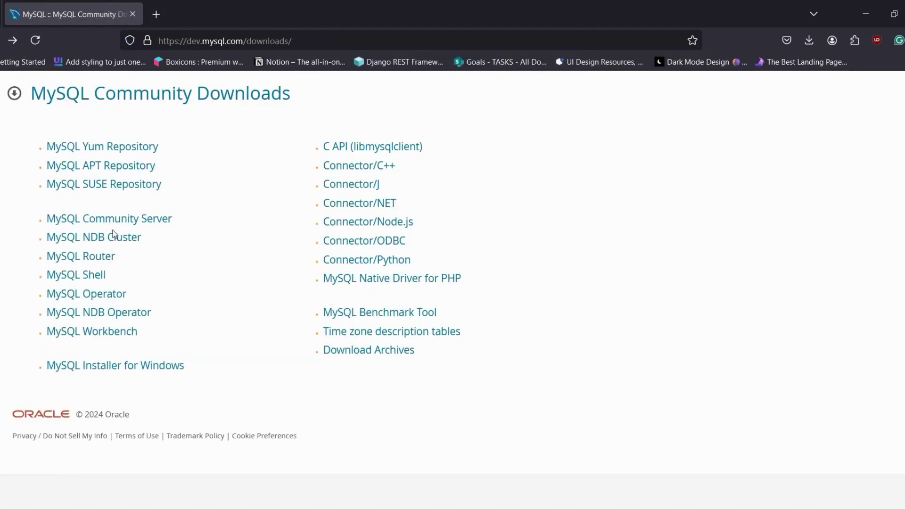
click(124, 334)
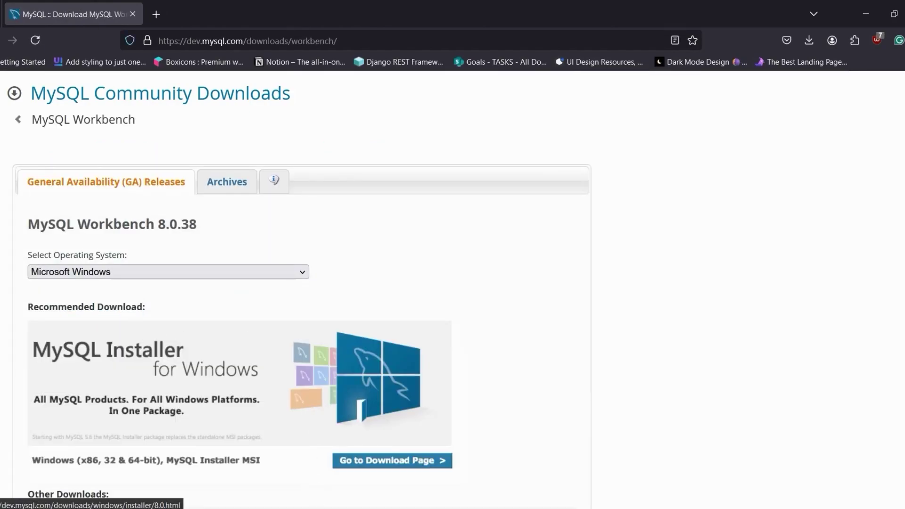
key(super)
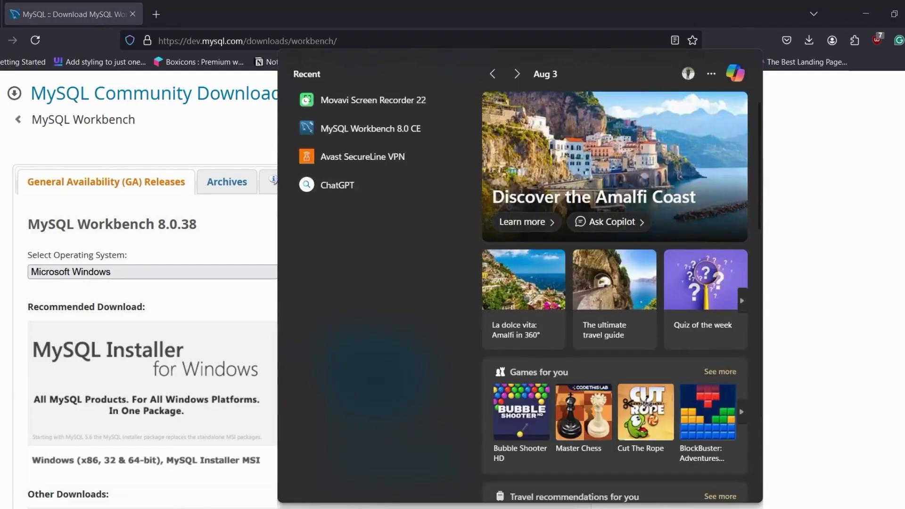
text(my)
key(Return)
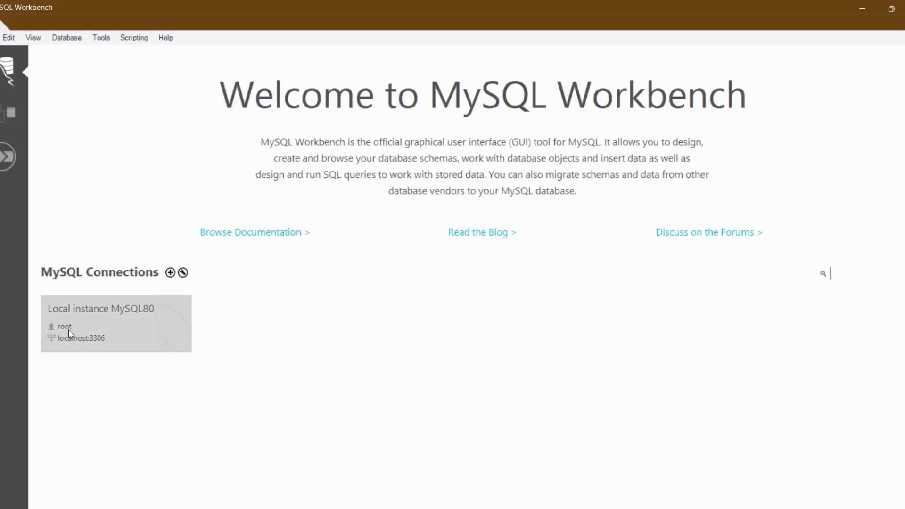
- Connect to Local instance MySQL80 at localhost:3306 by entering the root password
click(114, 344)
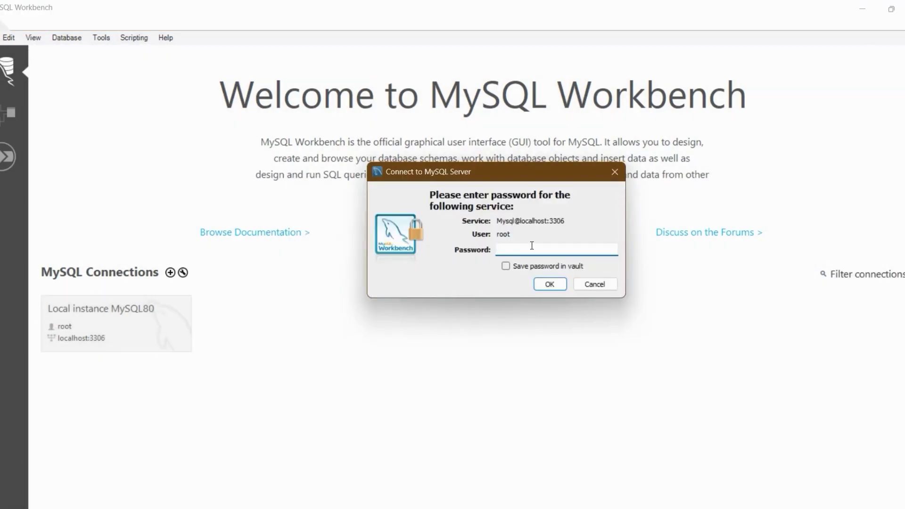
text(*****)
key(Return)
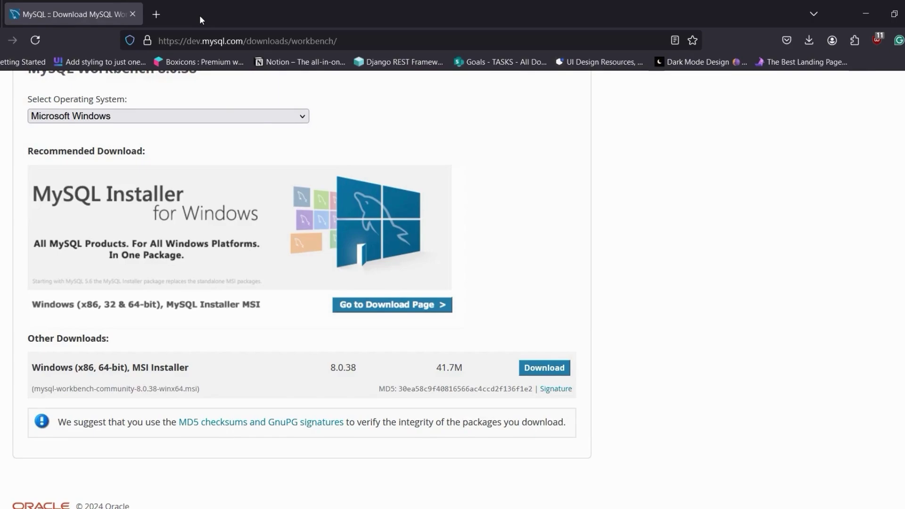
- In a new tab, search 'prisma' and load the prisma.io homepage
click(156, 15)
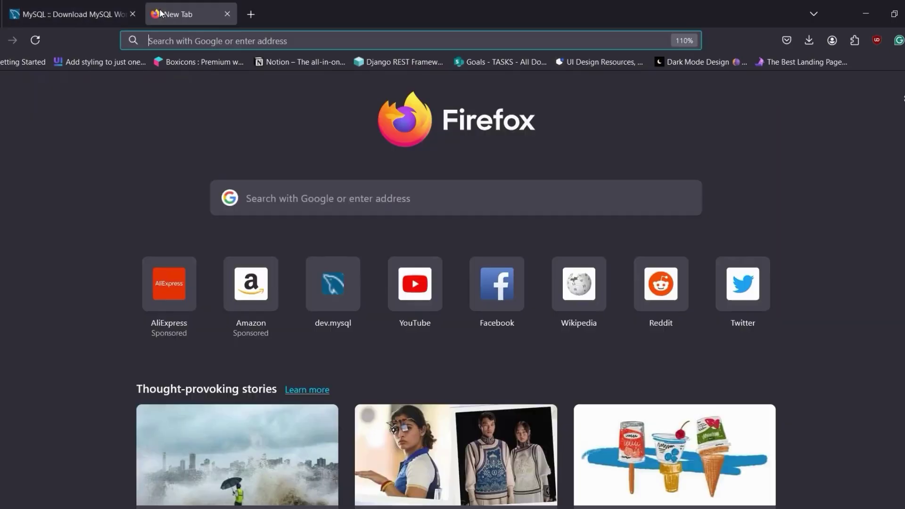
text(prisma)
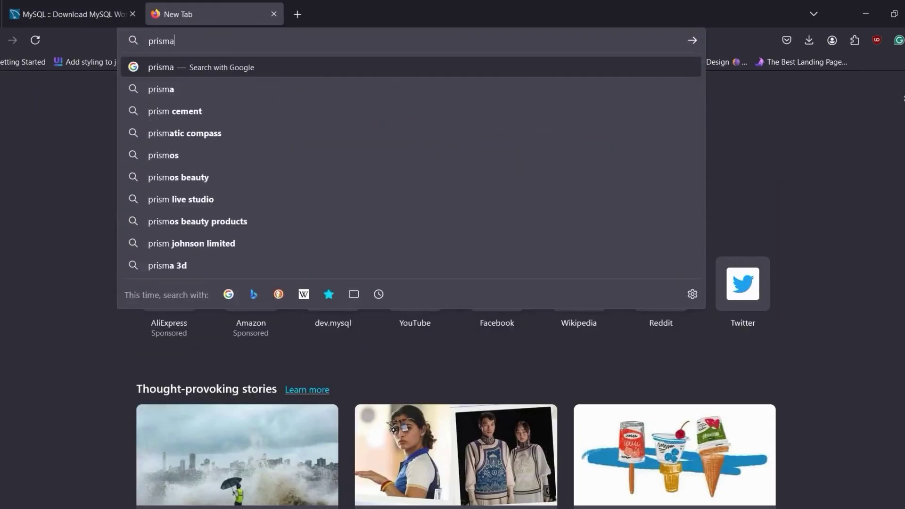
key(Return)
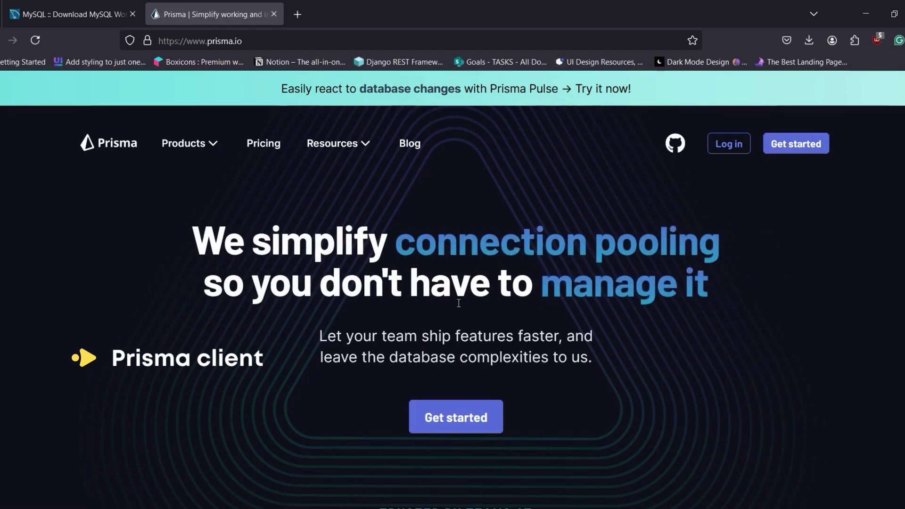
scroll(396, 322, down, 3)
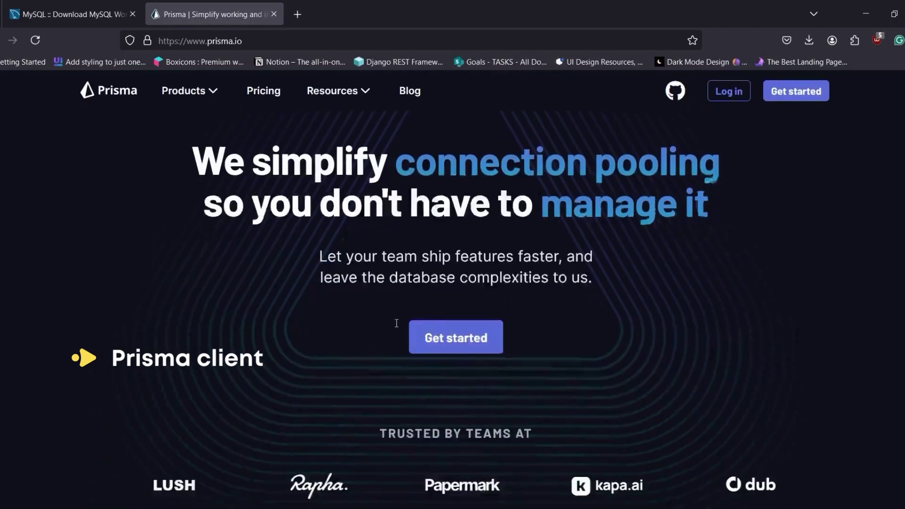
scroll(395, 322, up, 3)
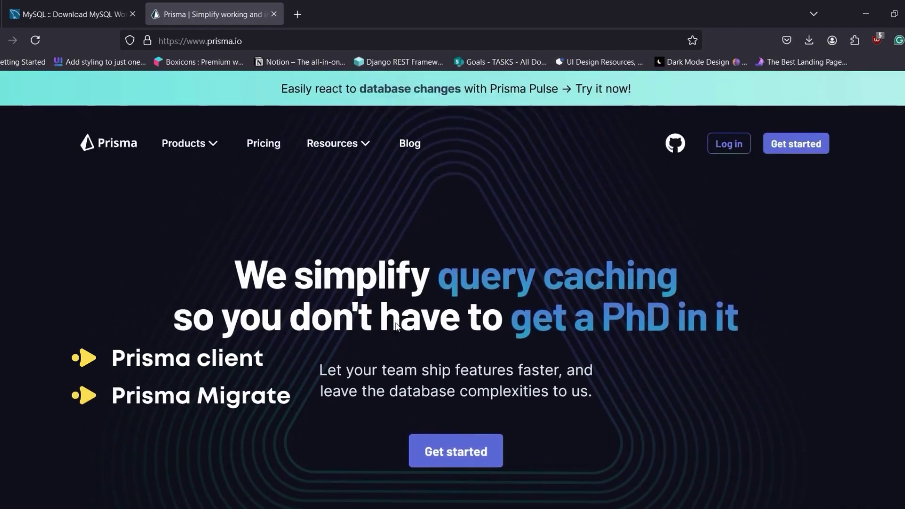
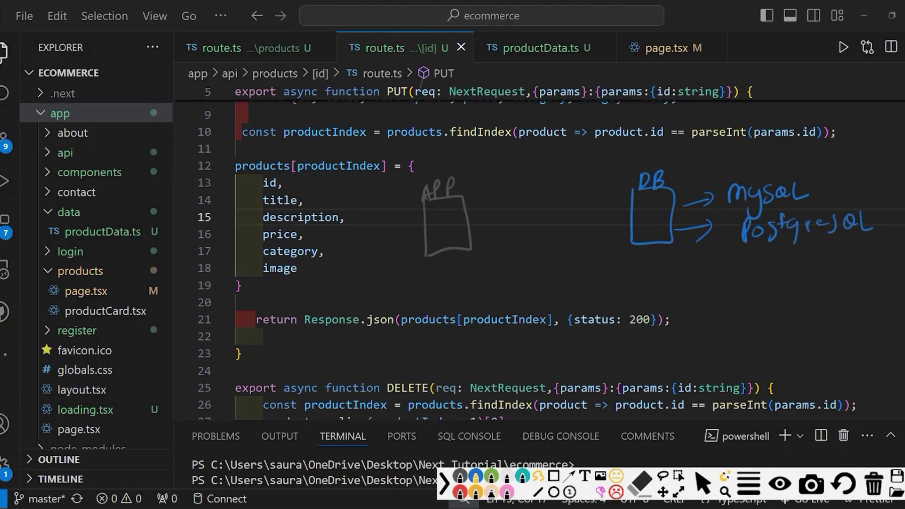
- Draw an arrow to a third database under PostgreSQL and label it 'SQL Server'
drag(683, 248, 726, 258)
drag(718, 245, 698, 278)
mouse_move(773, 248)
mouse_down()
mouse_move(760, 269)
mouse_move(812, 266)
mouse_up()
mouse_move(830, 246)
mouse_down()
mouse_move(822, 265)
mouse_move(895, 260)
mouse_up()
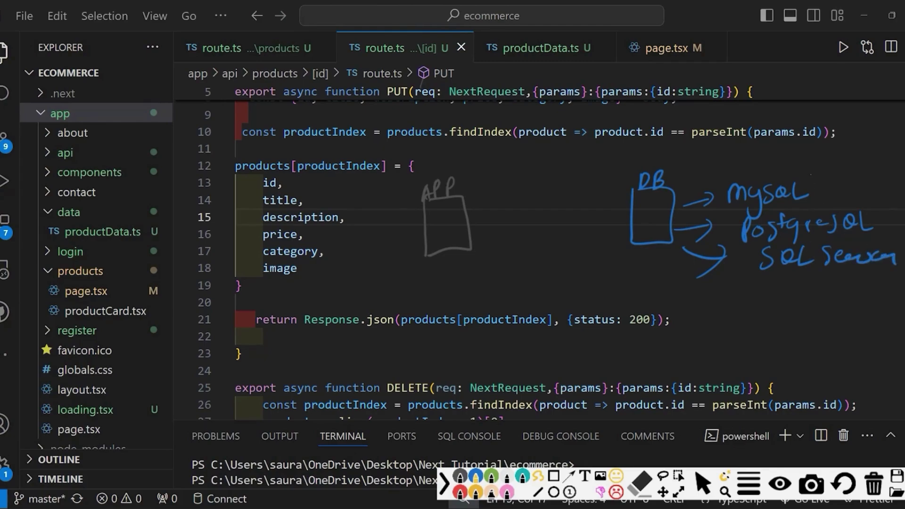
- In green, write CRUD above the diagram and add arrows at mysql, PostgreSQL and SQL Server
click(491, 478)
mouse_move(517, 157)
mouse_down()
mouse_move(518, 177)
mouse_move(503, 157)
mouse_move(520, 178)
mouse_move(536, 153)
mouse_move(543, 169)
mouse_move(554, 155)
mouse_move(564, 171)
mouse_up()
drag(565, 150, 566, 170)
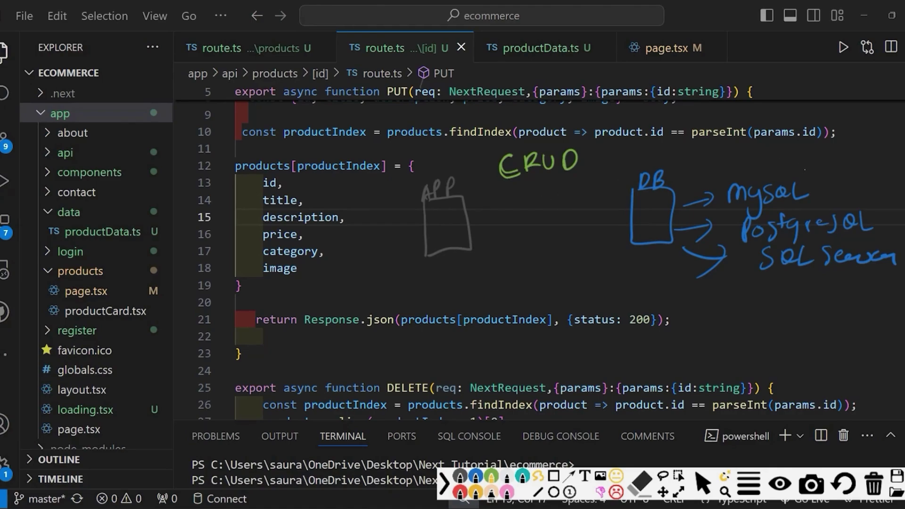
mouse_move(825, 169)
mouse_down()
mouse_move(805, 178)
mouse_move(813, 178)
mouse_up()
mouse_move(861, 196)
mouse_down()
mouse_move(835, 204)
mouse_move(845, 206)
mouse_up()
drag(886, 238, 858, 243)
drag(859, 244, 884, 245)
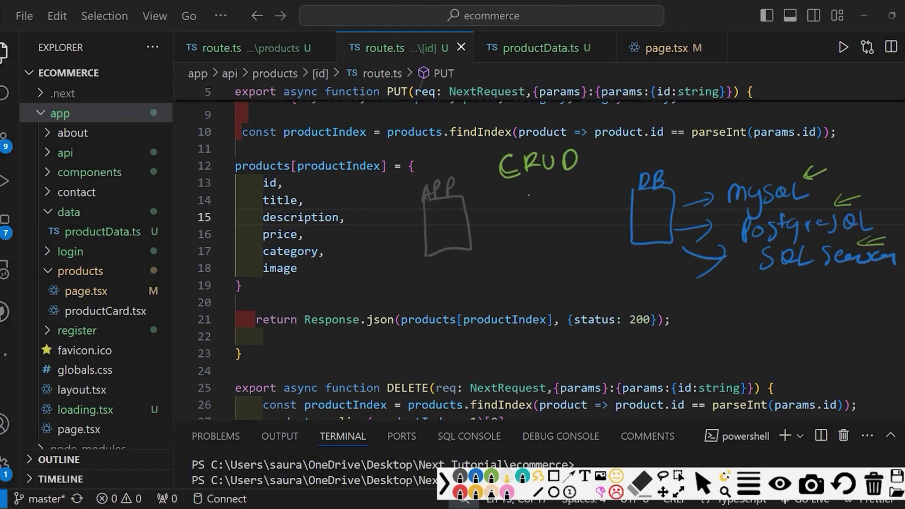
- Draw a P-labelled box between APP and DB with arrows pointing to each
drag(523, 197, 531, 251)
mouse_move(524, 193)
mouse_down()
mouse_move(572, 244)
mouse_move(530, 249)
mouse_move(537, 173)
mouse_move(539, 184)
mouse_up()
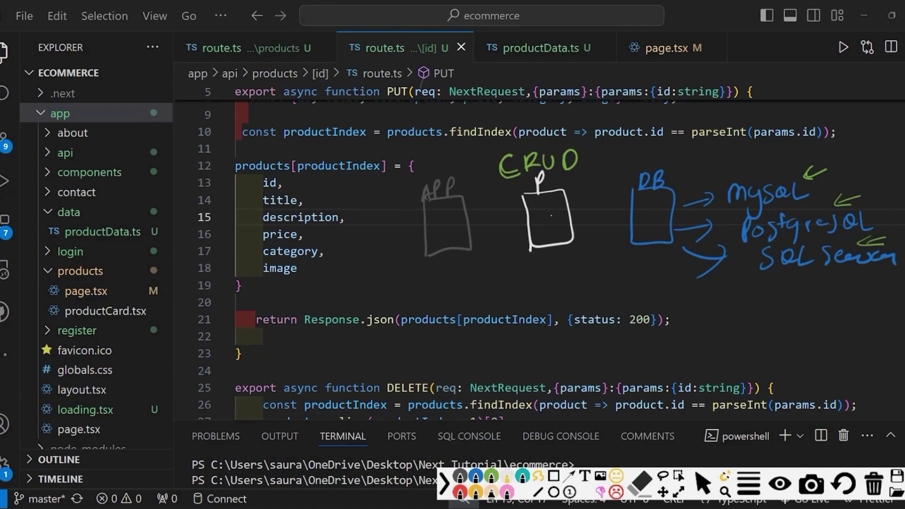
drag(572, 212, 627, 211)
drag(527, 221, 470, 237)
drag(470, 237, 494, 241)
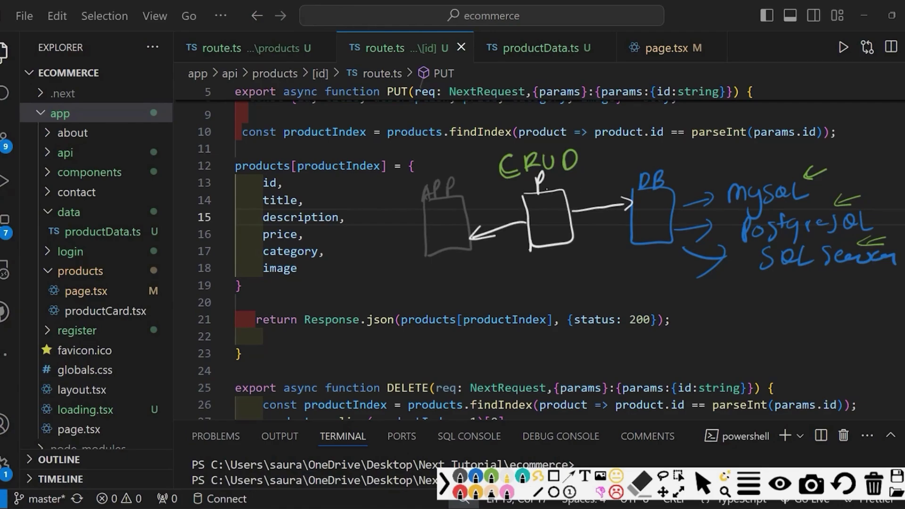
- Tick the APP and DB boxes and circle the P under CRUD
drag(438, 167, 454, 161)
drag(662, 157, 682, 150)
mouse_move(549, 171)
mouse_down()
mouse_move(540, 170)
mouse_move(555, 190)
mouse_move(553, 171)
mouse_up()
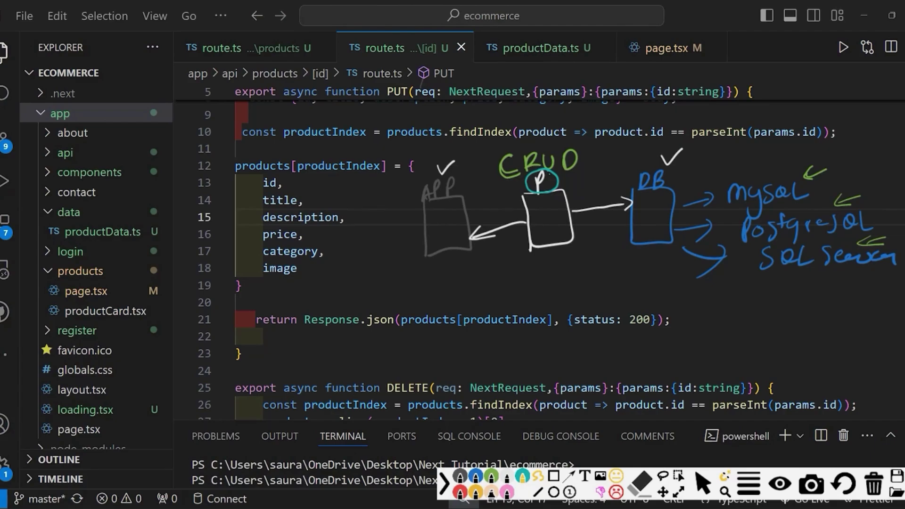
- Clear the annotations, enlarge and clear the terminal, and install Prisma with npm i prisma
key(Escape)
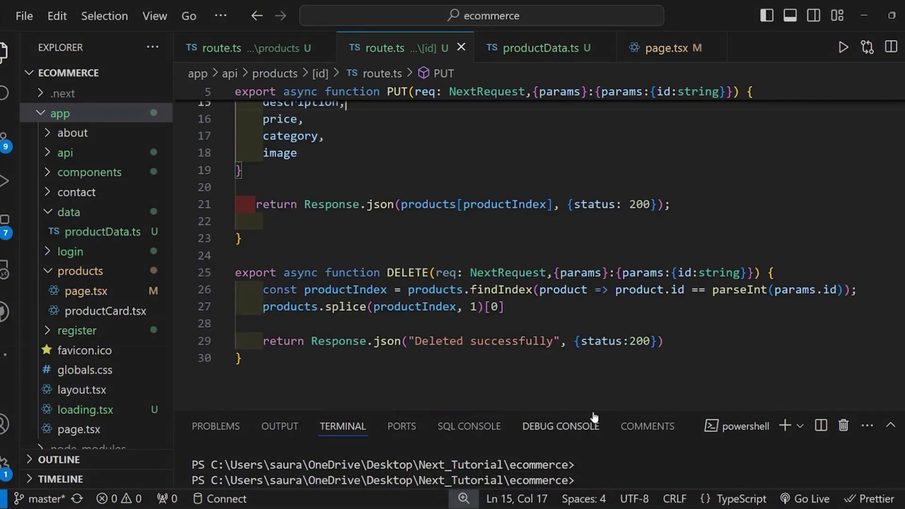
drag(600, 409, 608, 323)
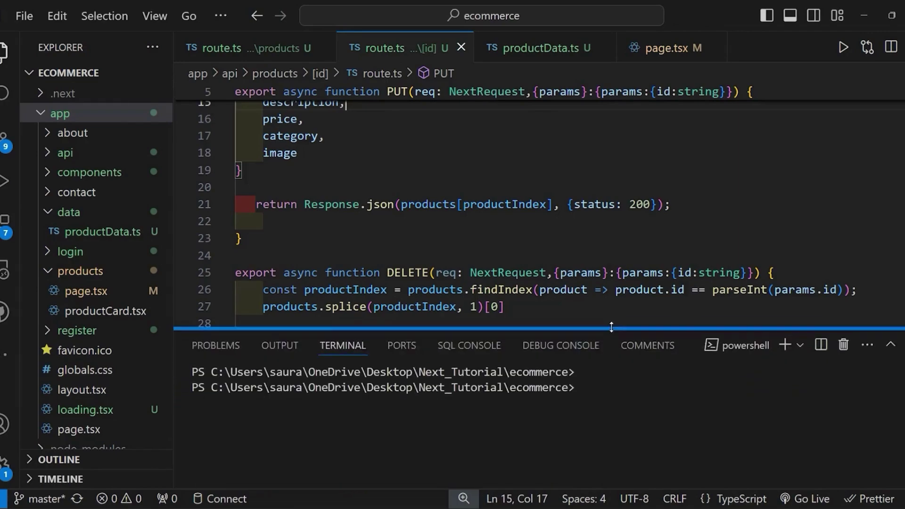
click(614, 370)
text(cls)
key(Return)
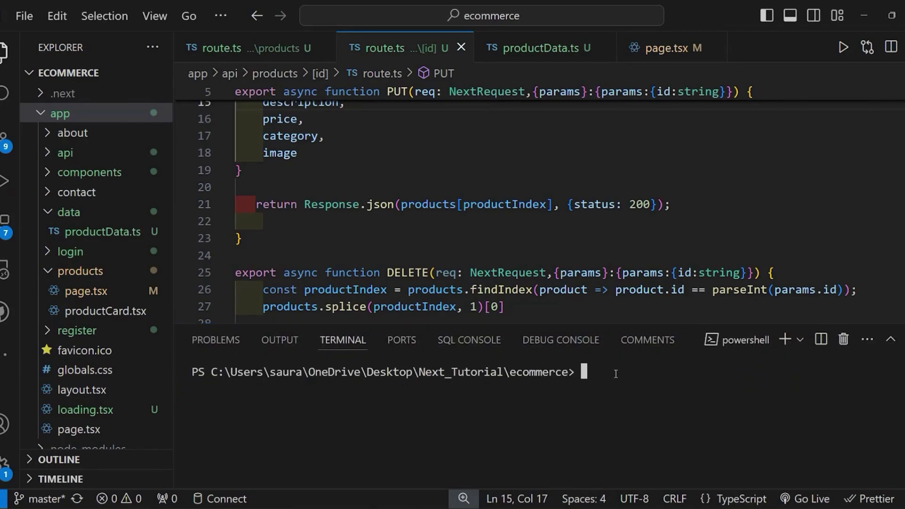
text(npm i pri)
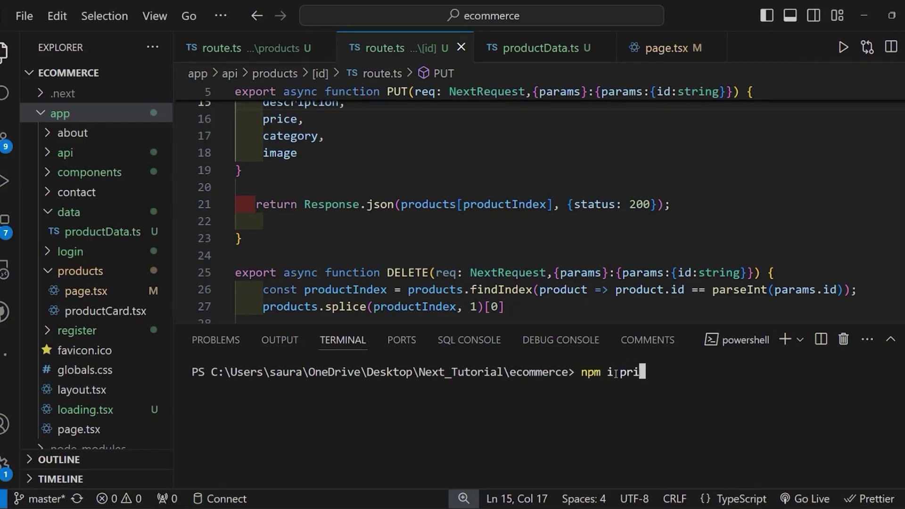
text(sma)
key(Return)
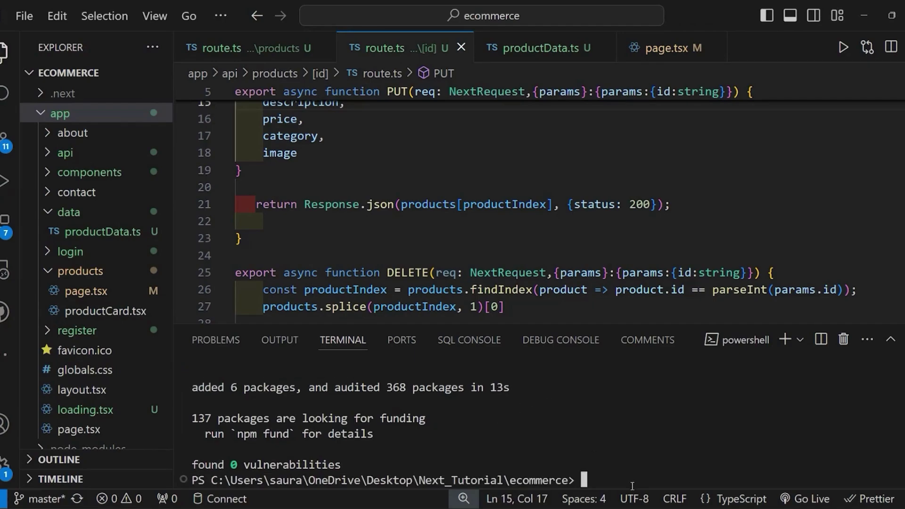
- Clear the terminal and run npx prisma to list the Prisma CLI commands
key(ctrl+l)
text(npx)
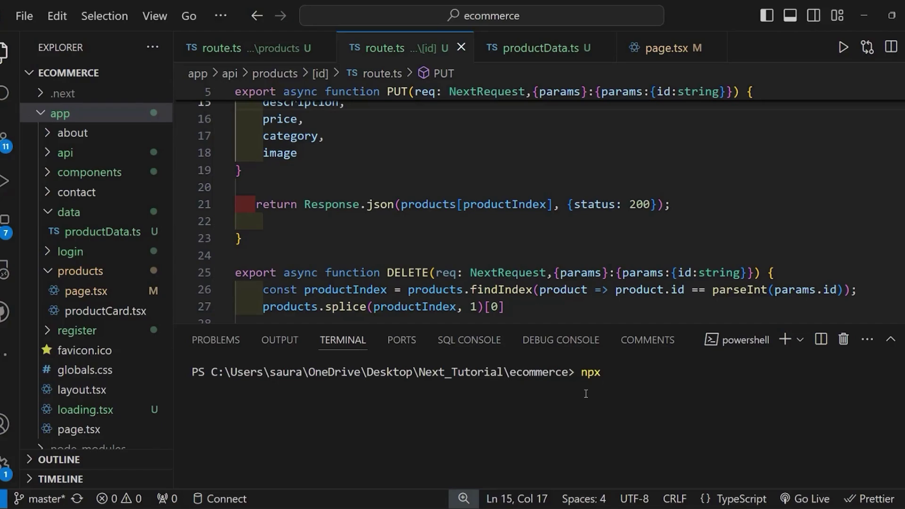
text(prisma)
key(Return)
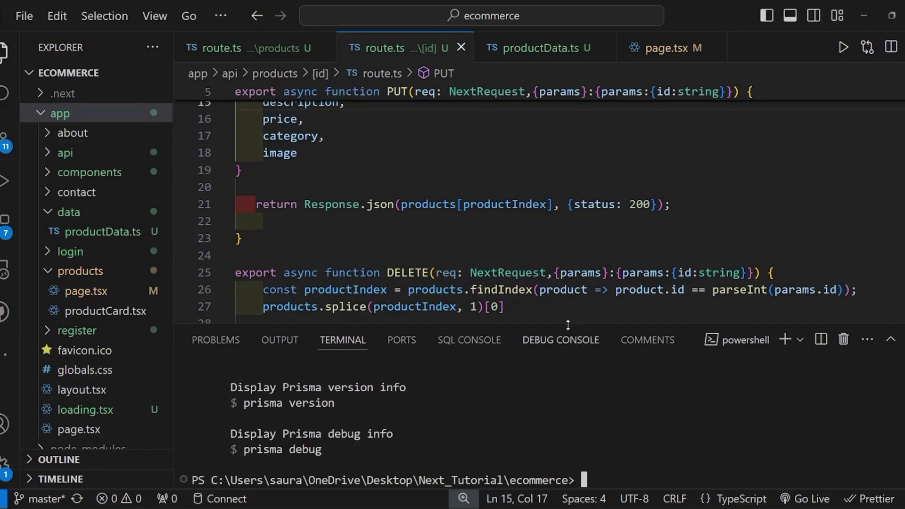
- Read through the enlarged Prisma help, highlighting the init, generate, db and migrate descriptions
drag(562, 323, 561, 172)
scroll(484, 313, up, 10)
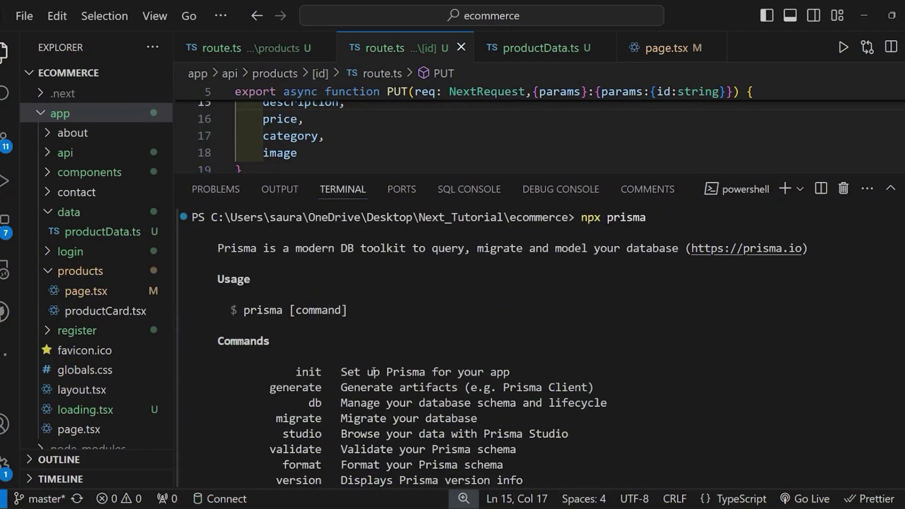
scroll(374, 372, down, 1)
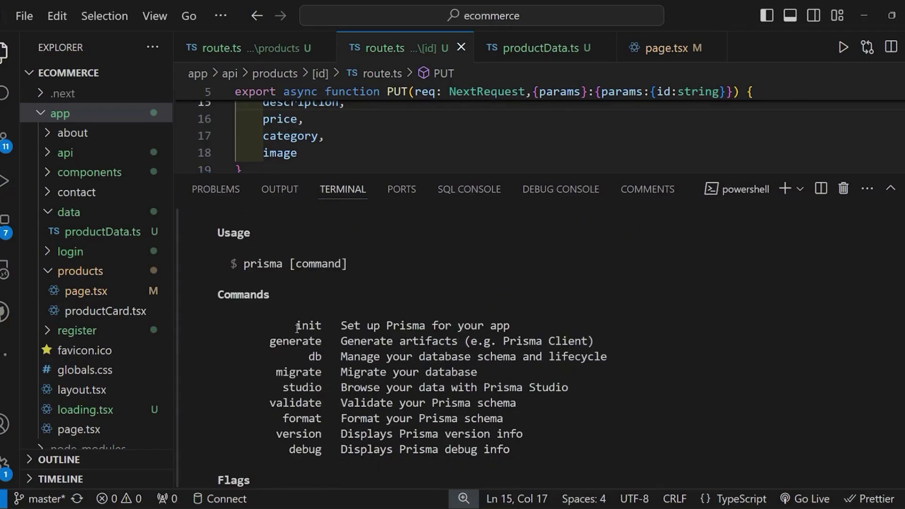
double_click(300, 326)
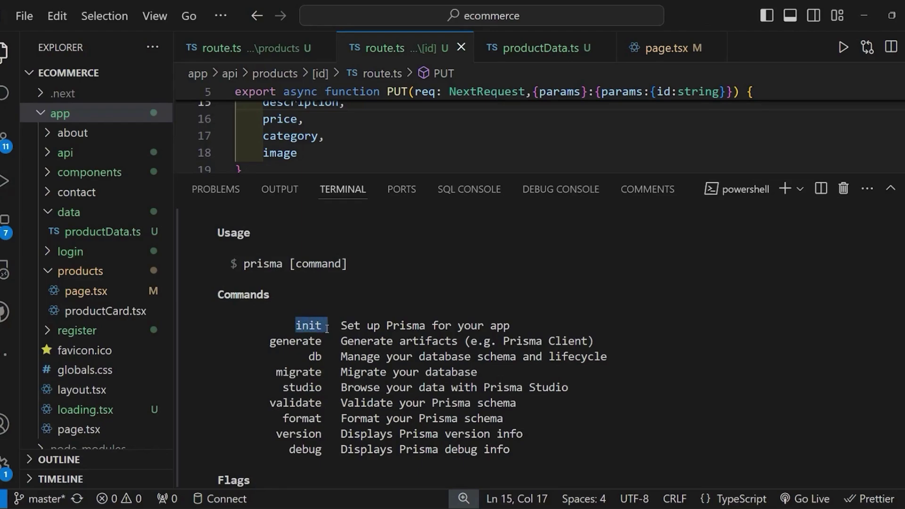
click(352, 329)
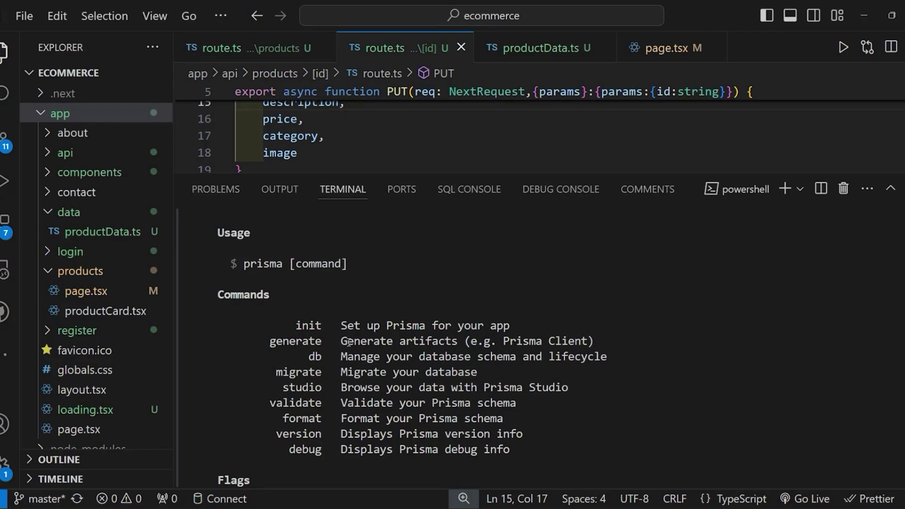
drag(348, 343, 465, 352)
click(402, 362)
drag(343, 373, 472, 372)
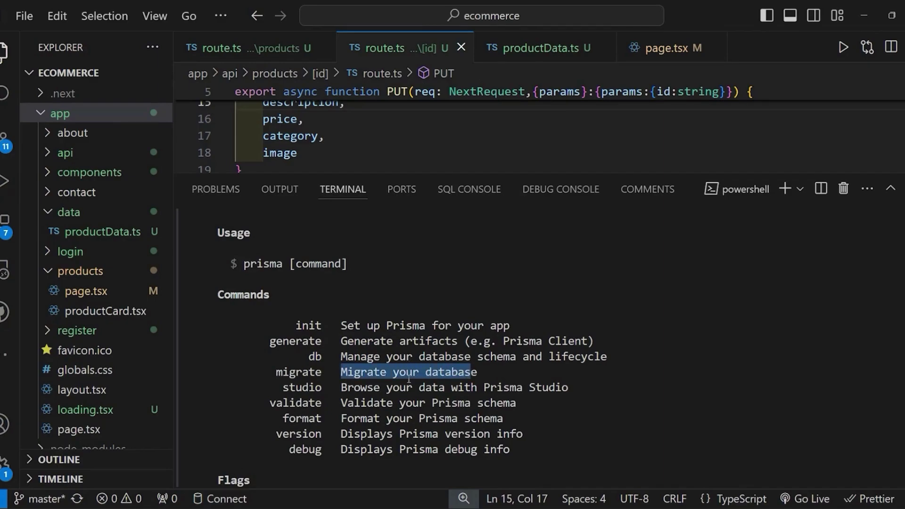
scroll(319, 439, down, 2)
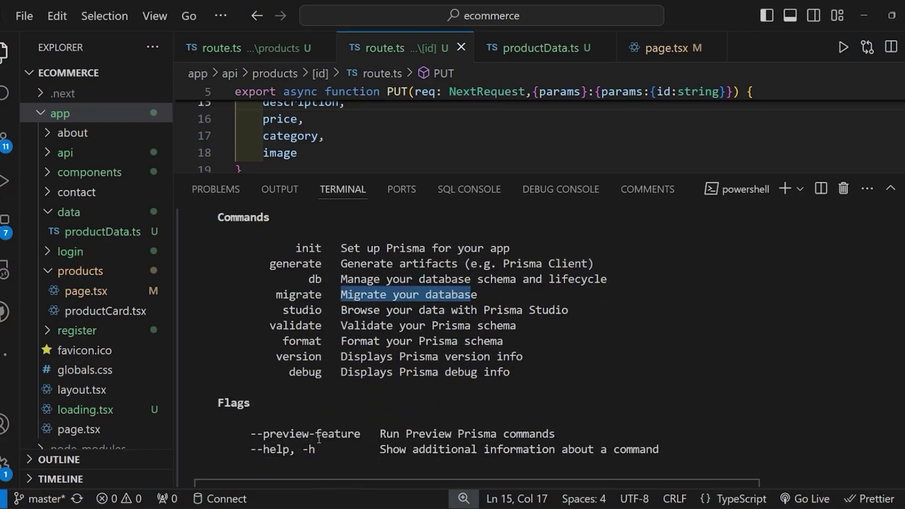
scroll(319, 439, up, 3)
scroll(319, 439, down, 15)
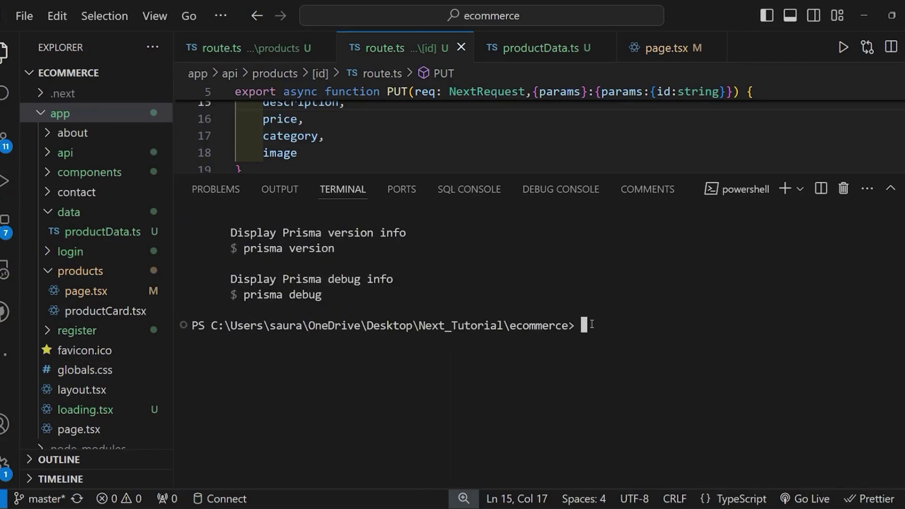
- Run npx prisma init to set up Prisma in the project
text(npx prisma)
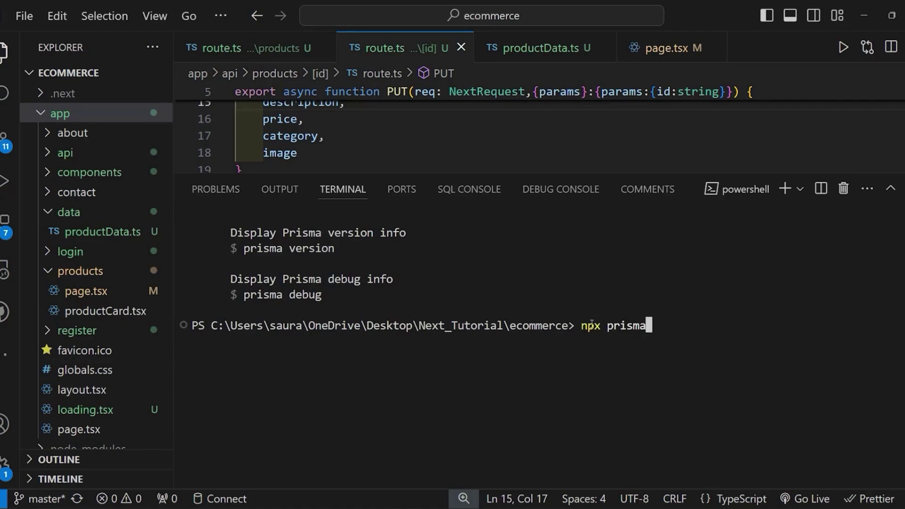
text( init)
key(Return)
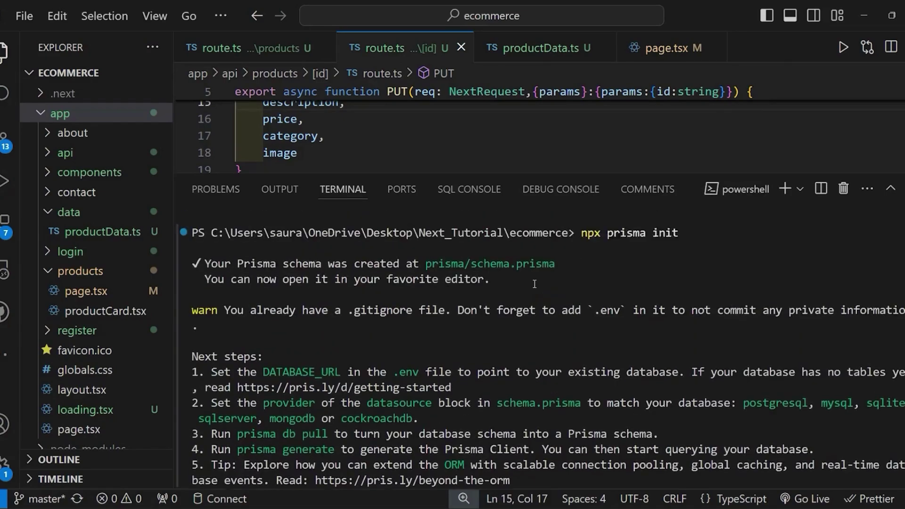
drag(581, 267, 692, 260)
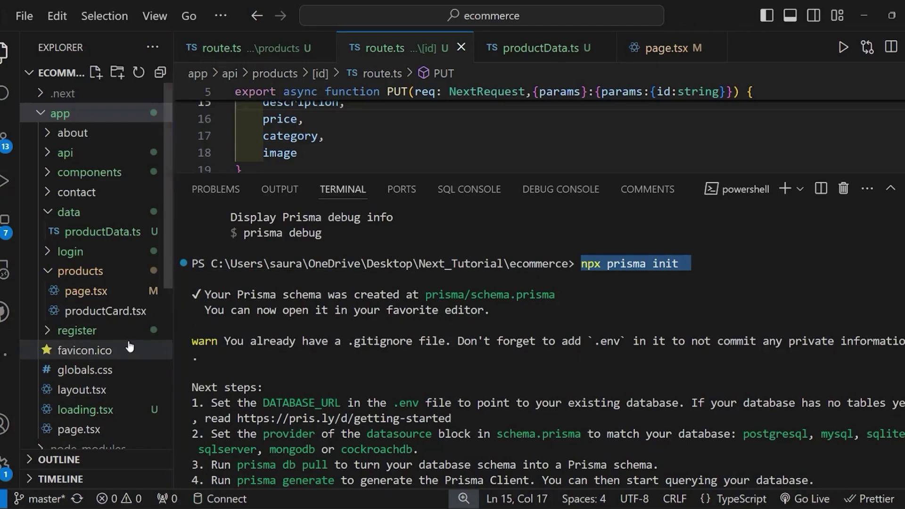
scroll(137, 340, down, 3)
scroll(142, 246, down, 2)
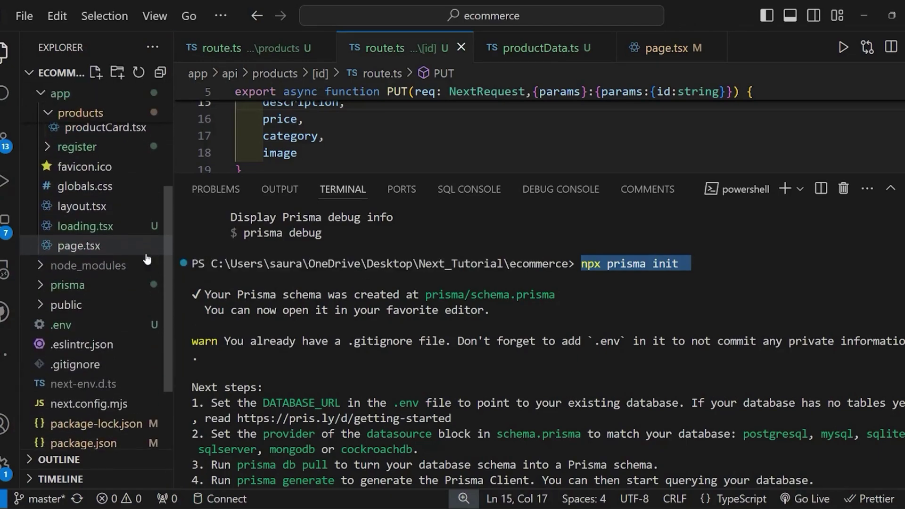
- Open the new prisma/schema.prisma, shrink the terminal, then open the .env file
click(87, 285)
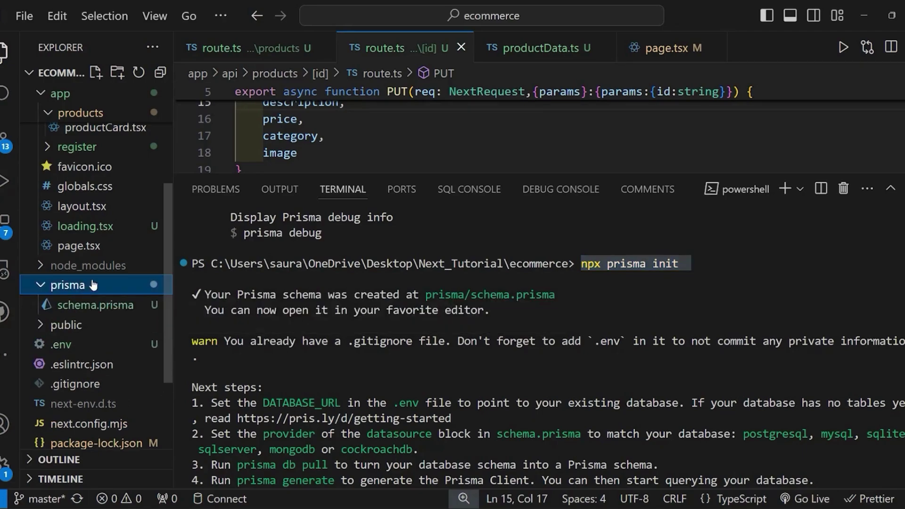
click(116, 308)
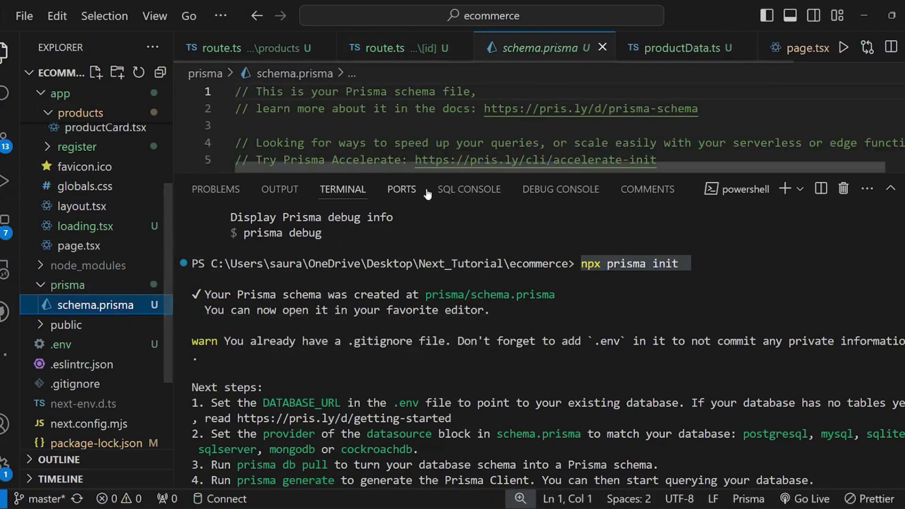
drag(520, 173, 574, 486)
click(377, 320)
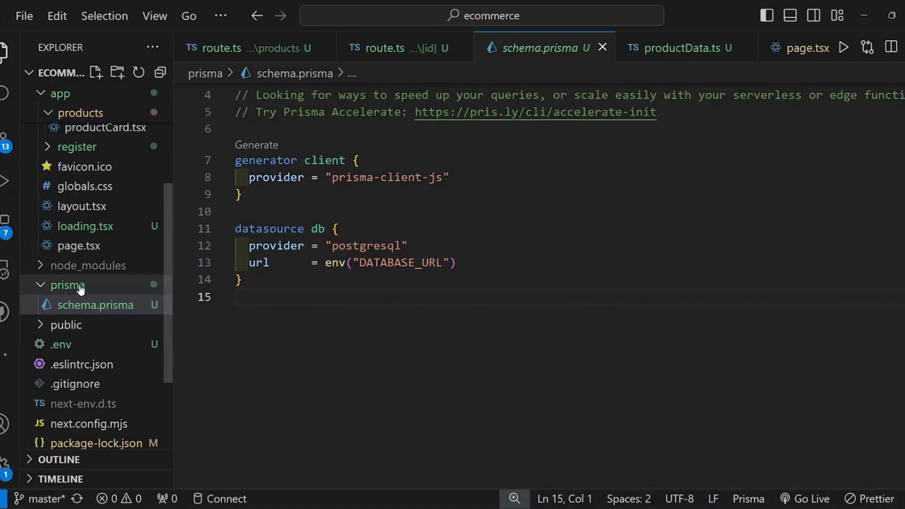
click(113, 345)
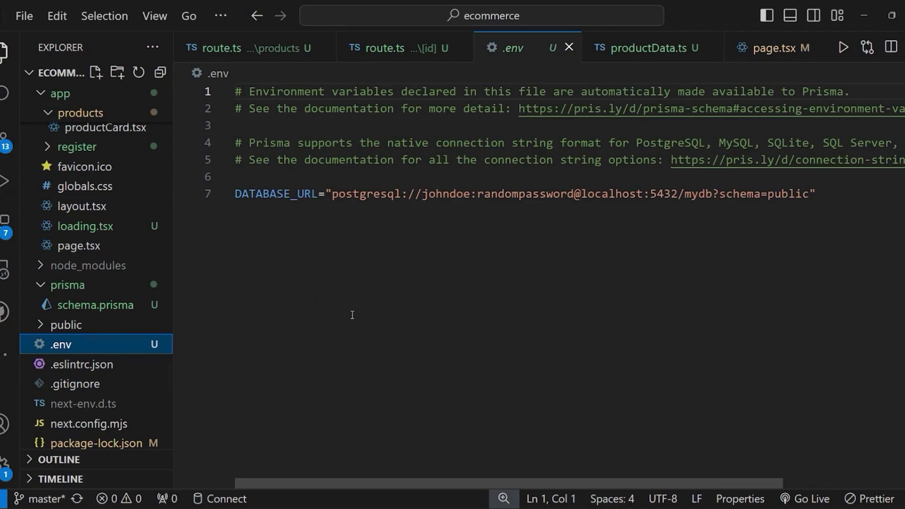
drag(334, 196, 810, 195)
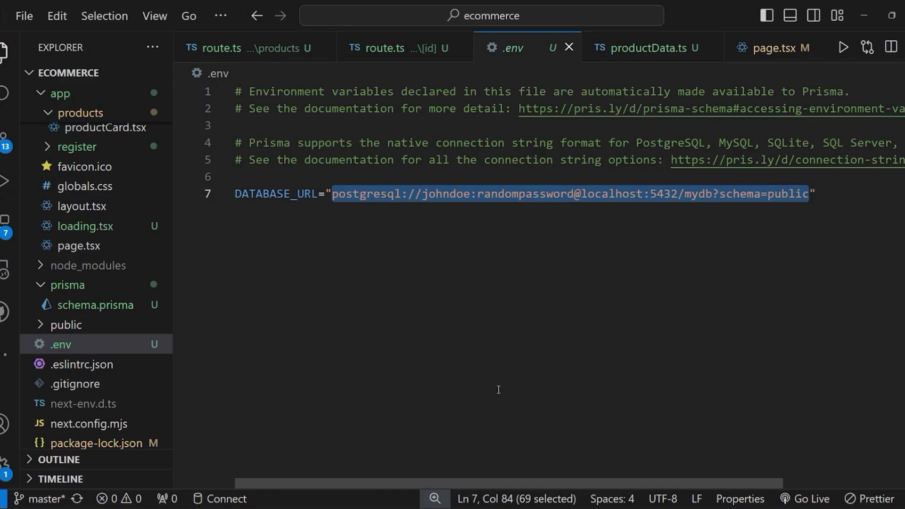
- In the browser, search 'prisma connection string' and open the Prisma Connection URLs docs
key(alt+Tab)
key(ctrl+t)
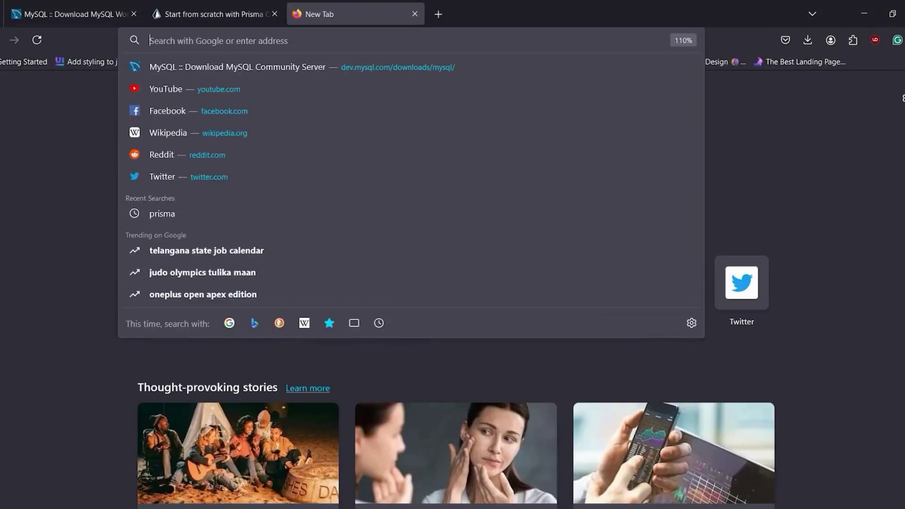
text(prisma connet)
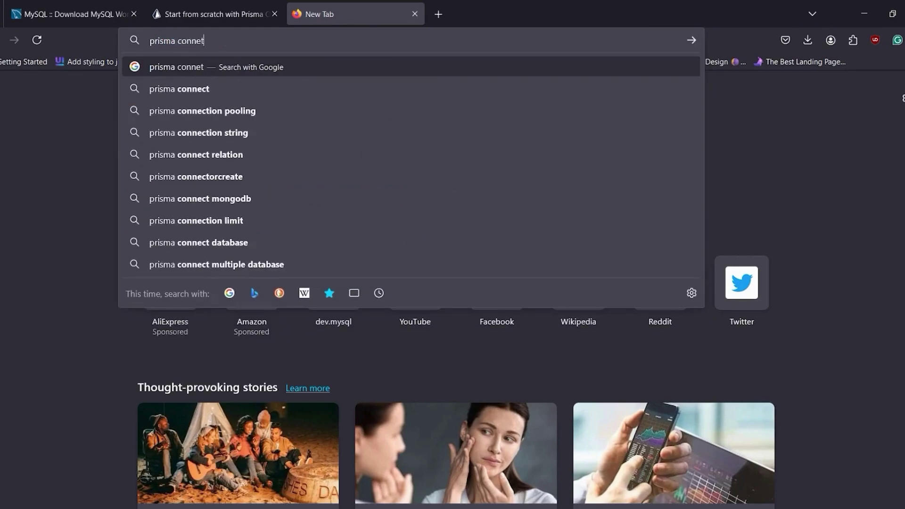
key(BackSpace)
text(ction string)
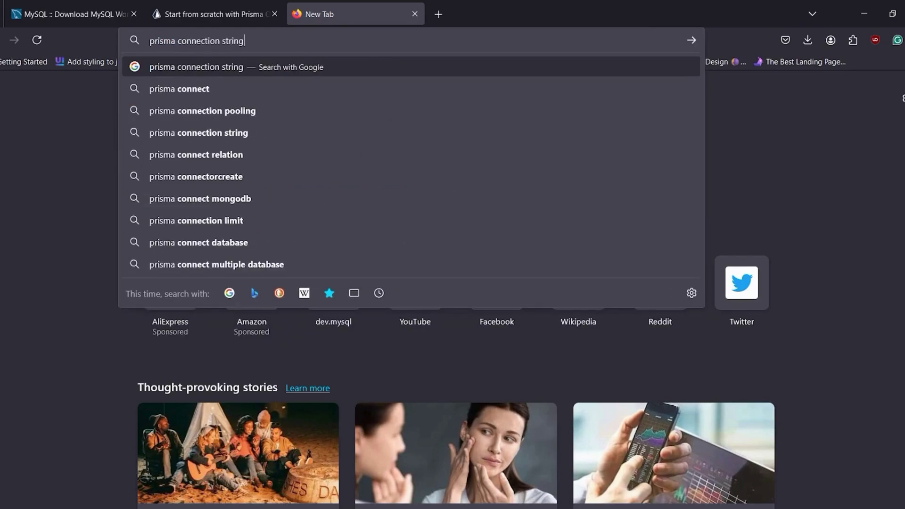
key(Return)
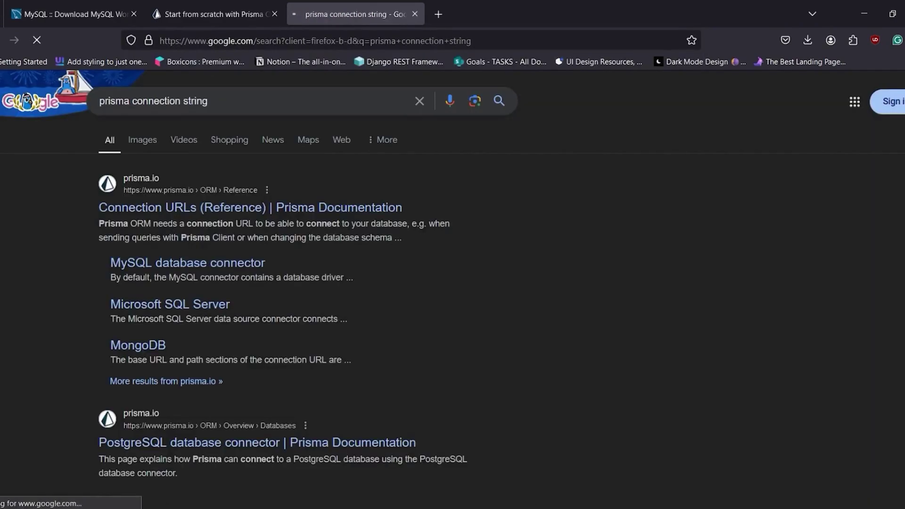
click(272, 210)
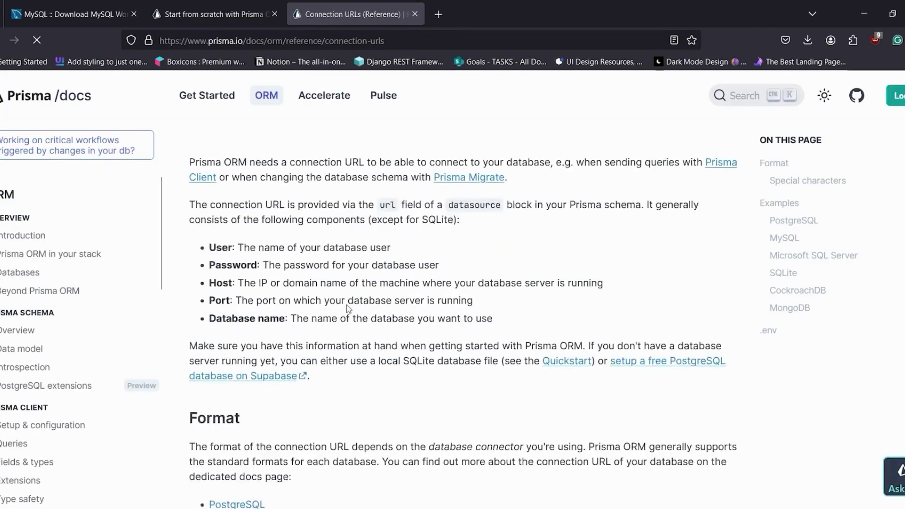
- Copy the example mysql datasource block from the MySQL connector page, then return to schema.prisma
scroll(346, 305, down, 5)
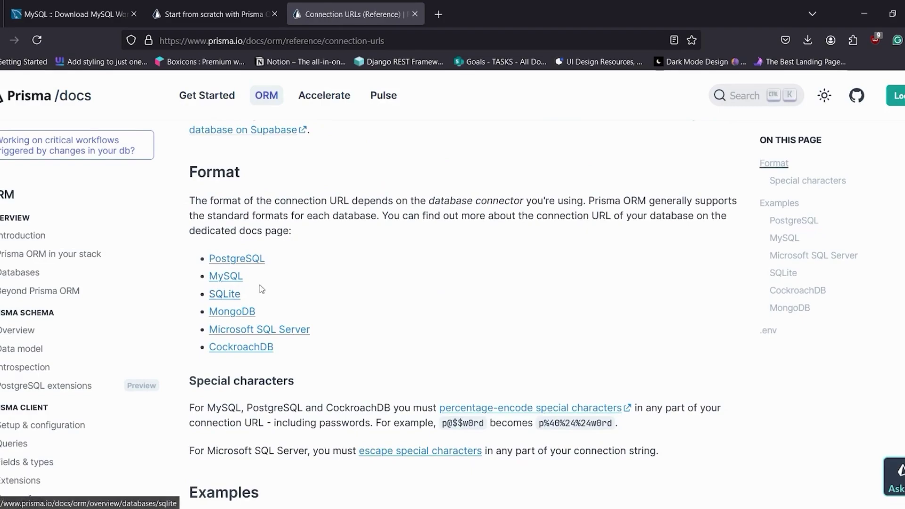
click(223, 278)
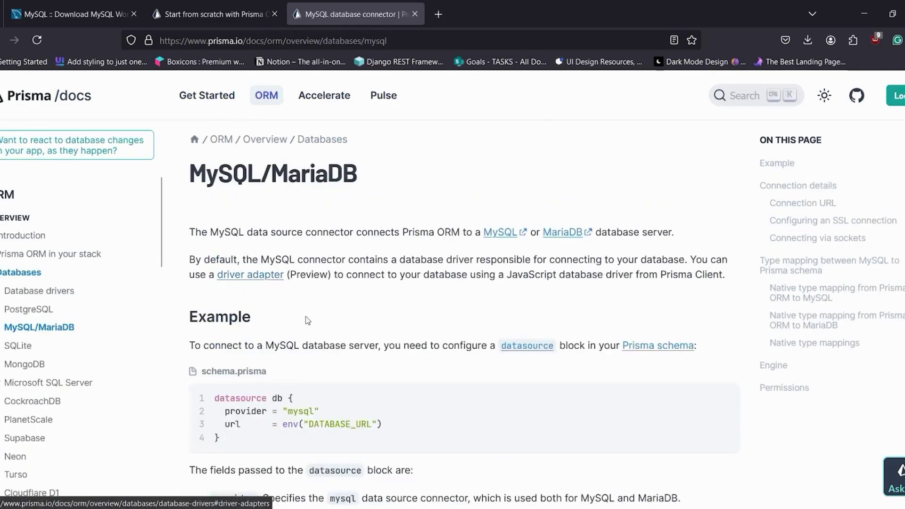
scroll(307, 320, down, 2)
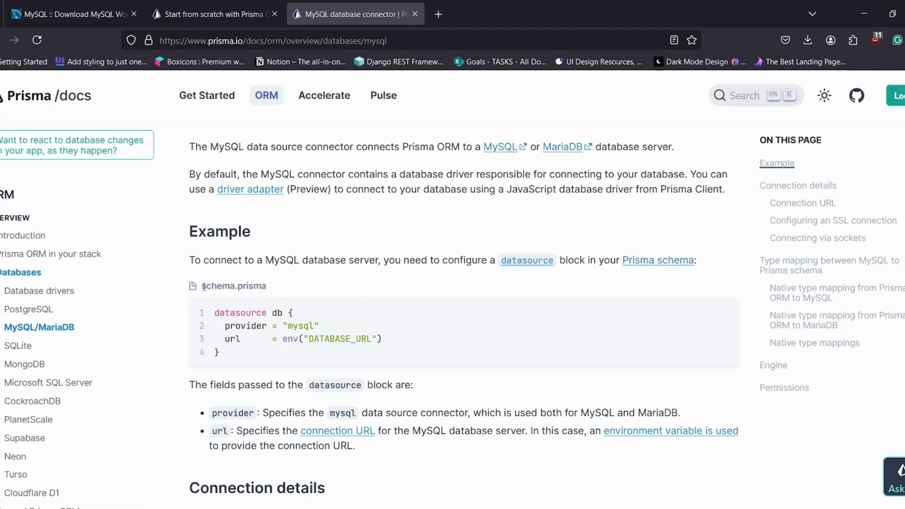
drag(202, 286, 285, 286)
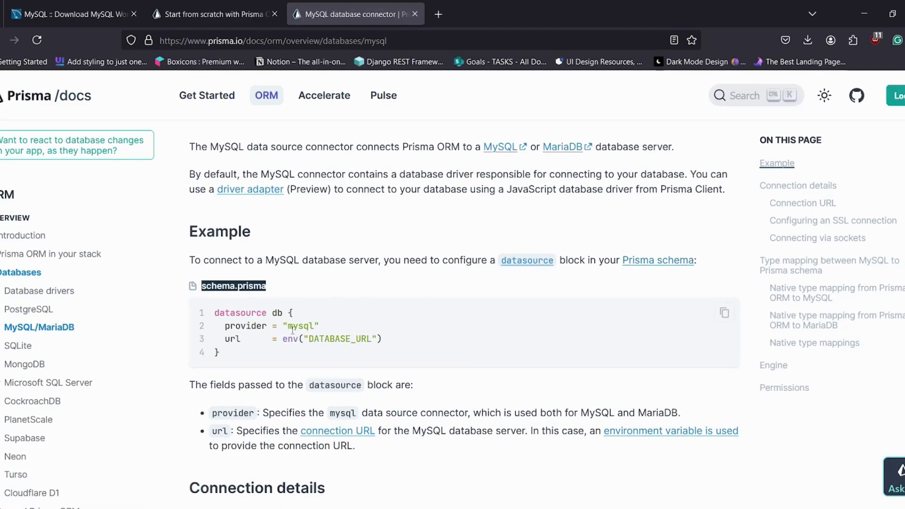
click(291, 327)
drag(289, 326, 314, 327)
click(729, 320)
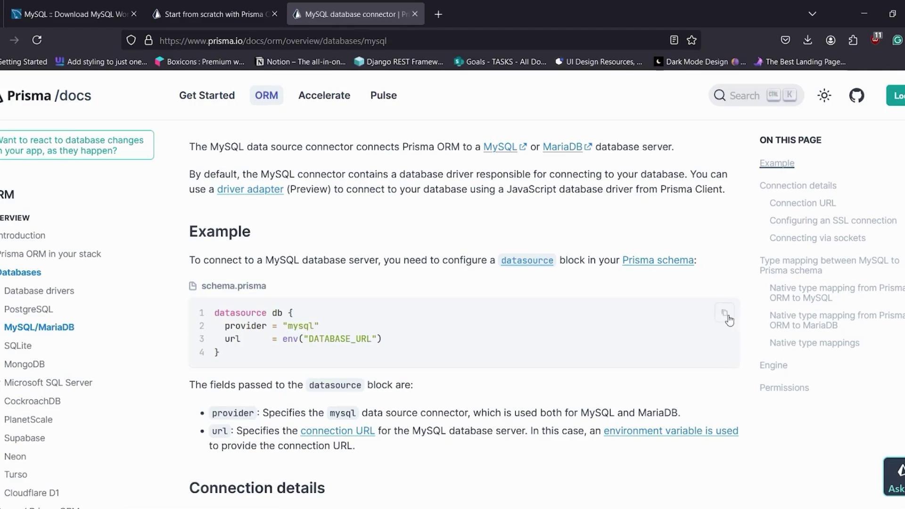
key(alt+Tab)
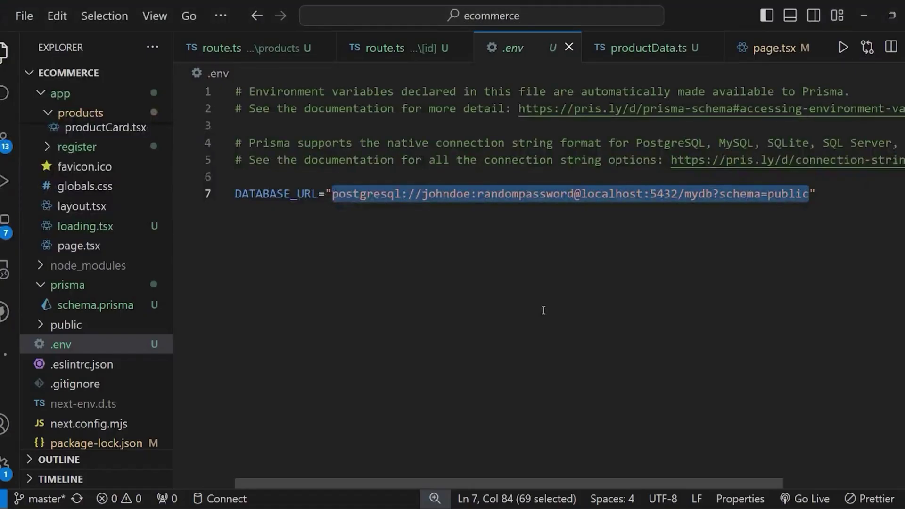
click(112, 305)
- Paste the mysql datasource block over the postgresql one in schema.prisma, then reopen .env
click(387, 330)
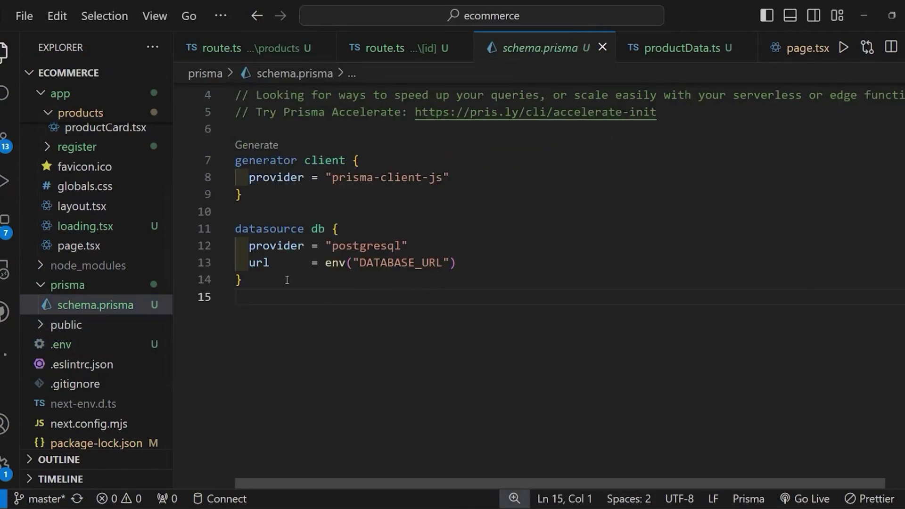
drag(236, 231, 296, 285)
key(ctrl+v)
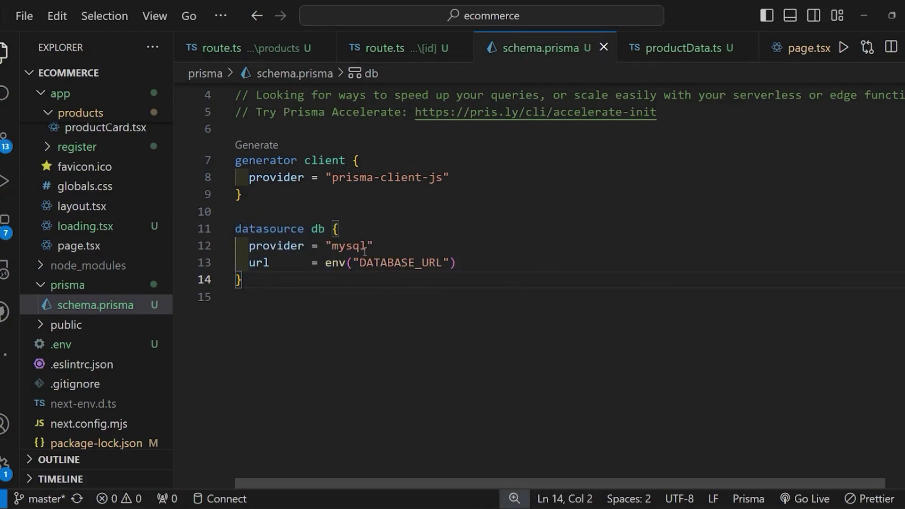
click(408, 263)
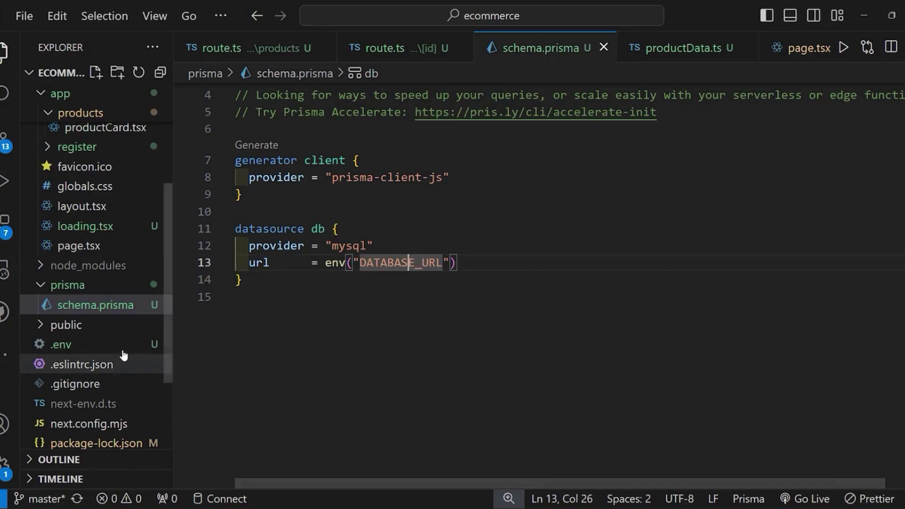
click(101, 345)
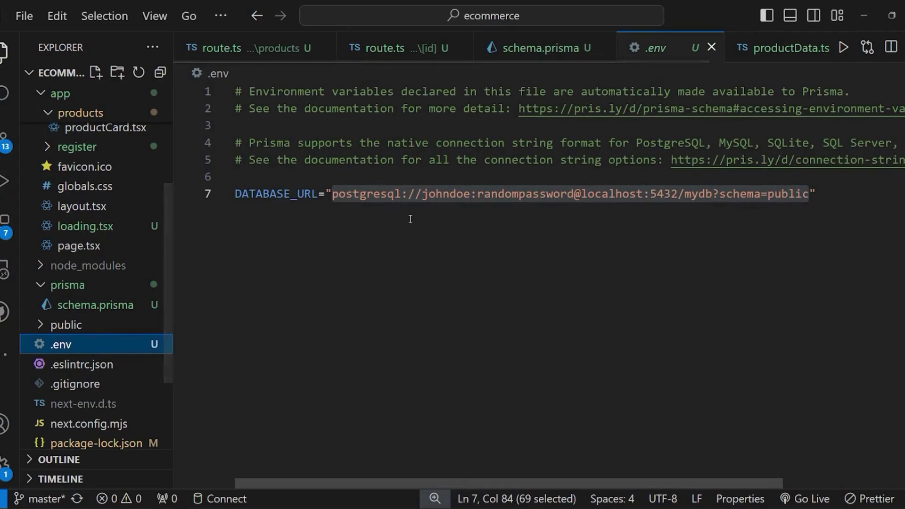
- Change the DATABASE_URL scheme from postgresql to mysql
click(404, 195)
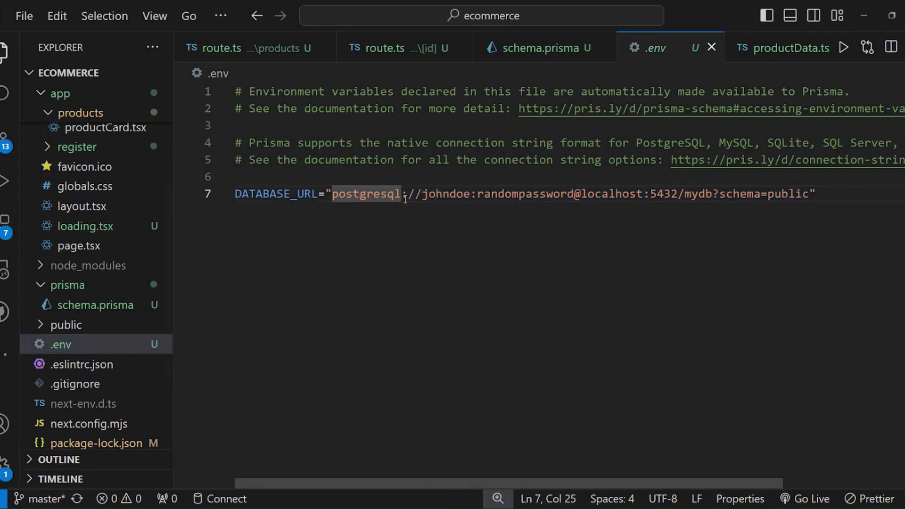
key(BackSpace)
key(BackSpace)
key(BackSpace)
key(BackSpace)
key(BackSpace)
key(BackSpace)
key(BackSpace)
key(BackSpace)
key(BackSpace)
key(BackSpace)
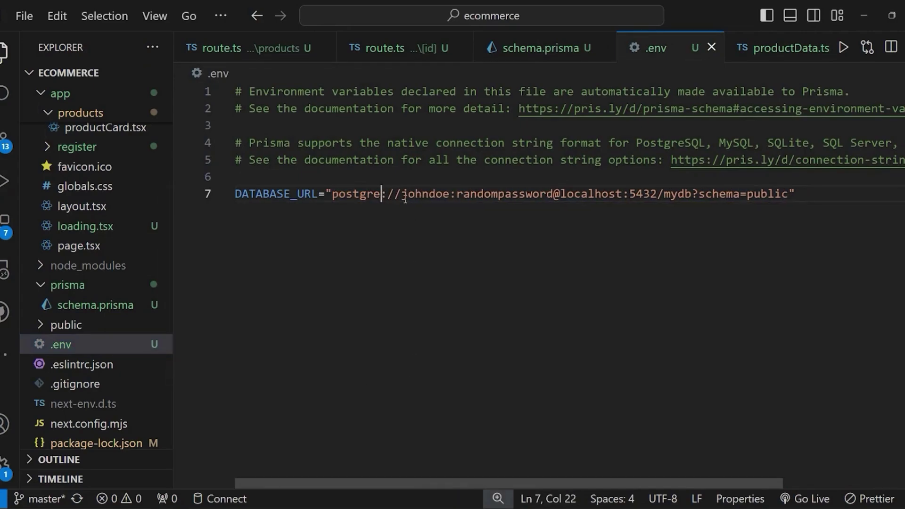
text(mysql)
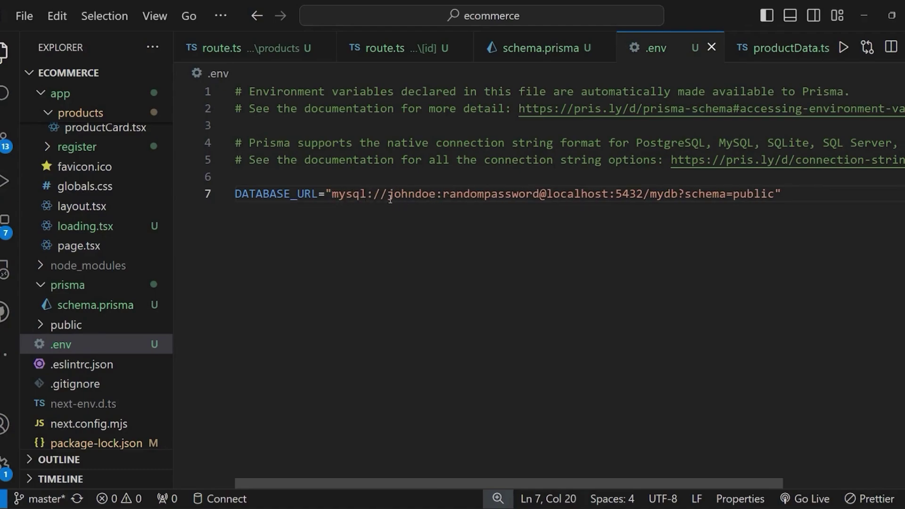
- Select the placeholder user and check the connection details in MySQL Workbench
drag(388, 197, 436, 198)
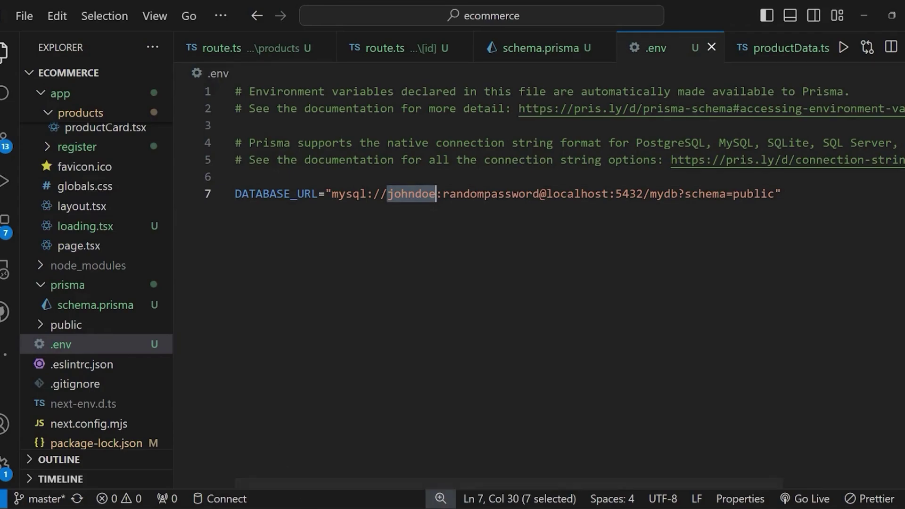
key(super)
text(mysql)
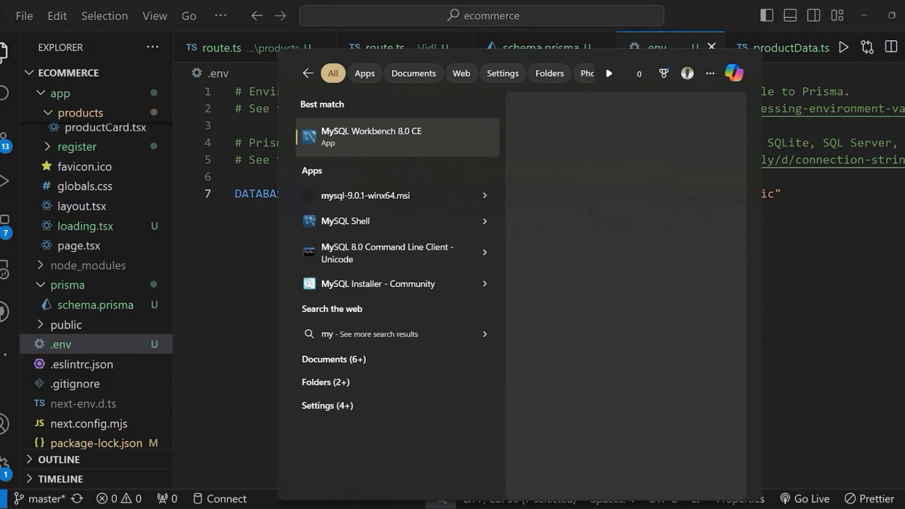
key(Return)
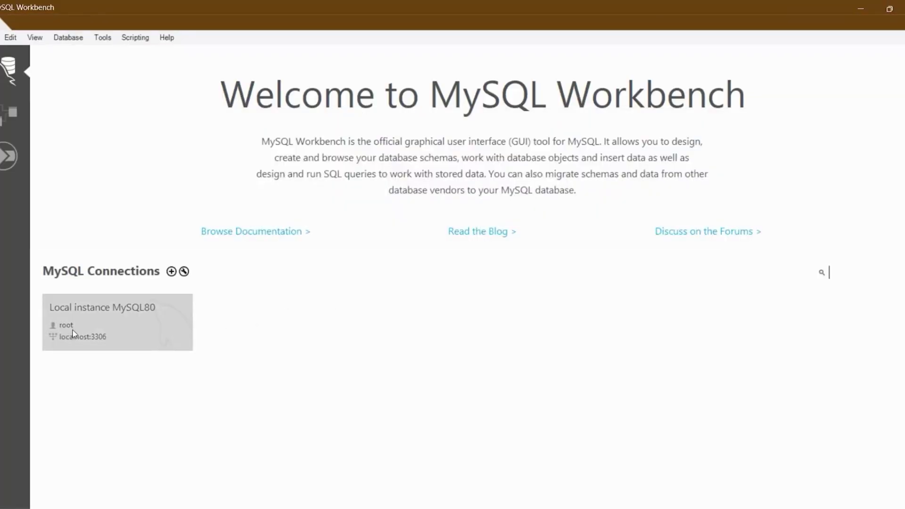
click(854, 11)
- Set the URL user to root and replace the placeholder password with the MySQL root password
key(BackSpace)
text(roo)
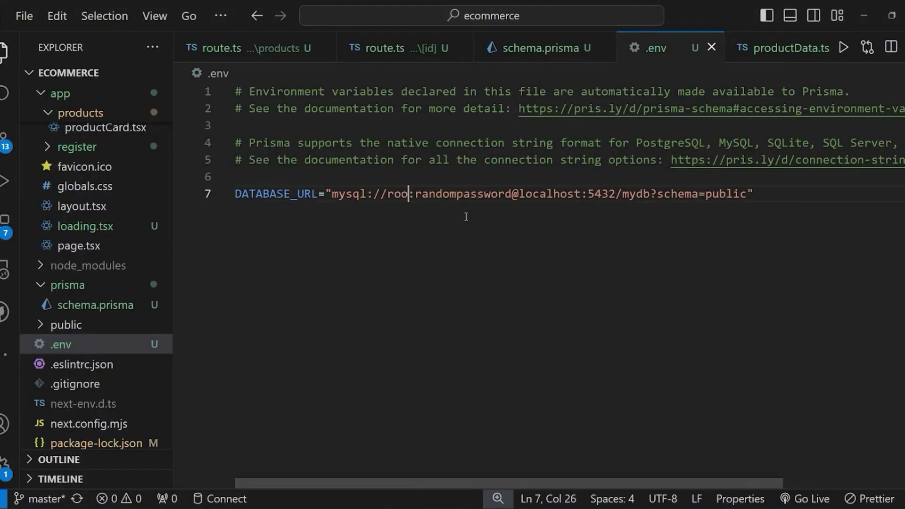
text(t)
click(422, 197)
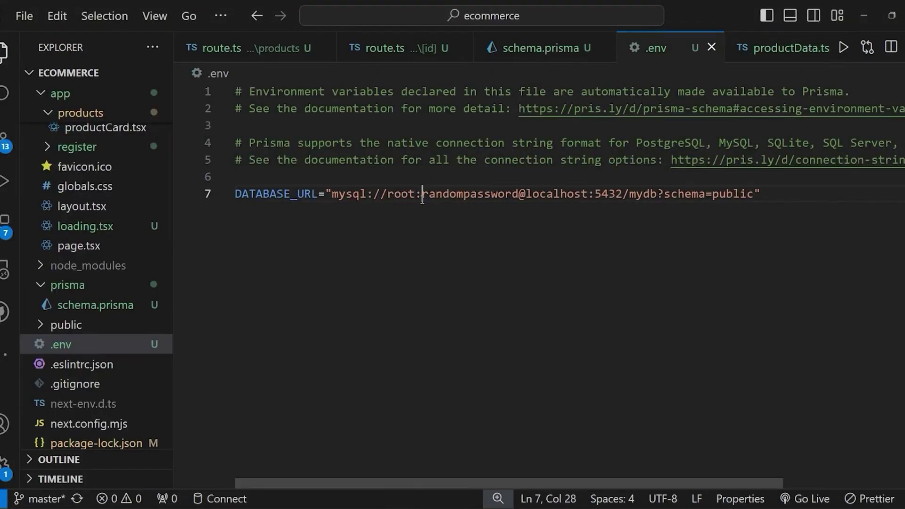
drag(422, 197, 521, 197)
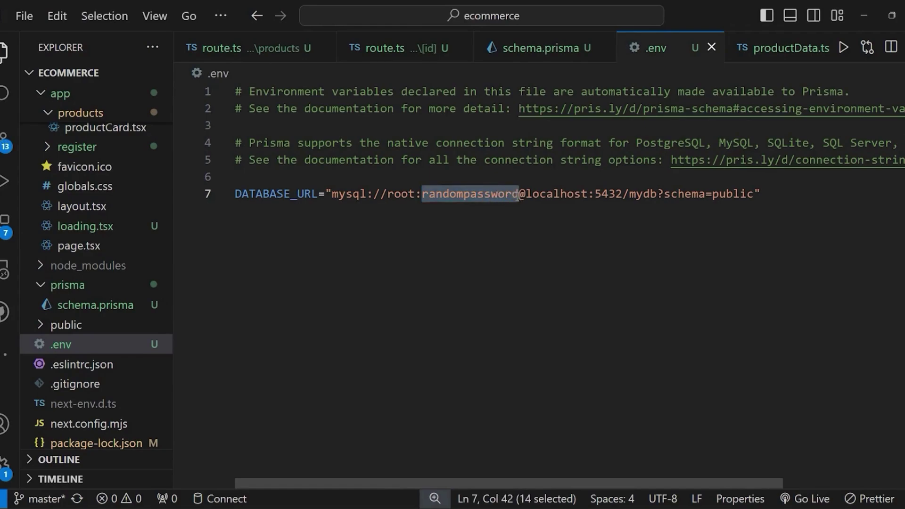
key(BackSpace)
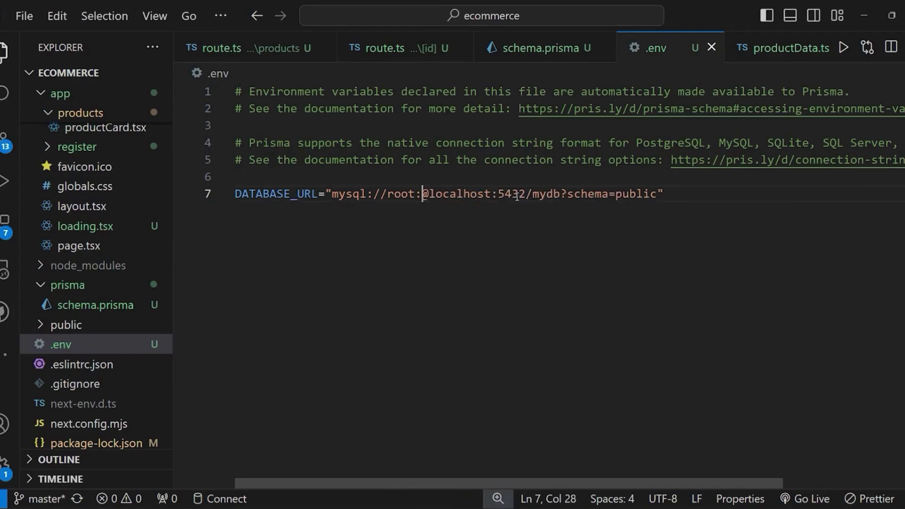
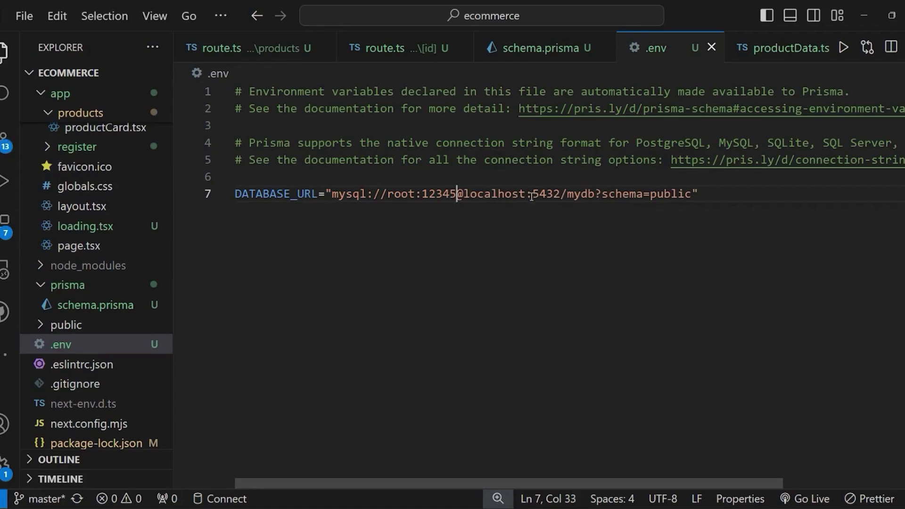
drag(535, 195, 561, 194)
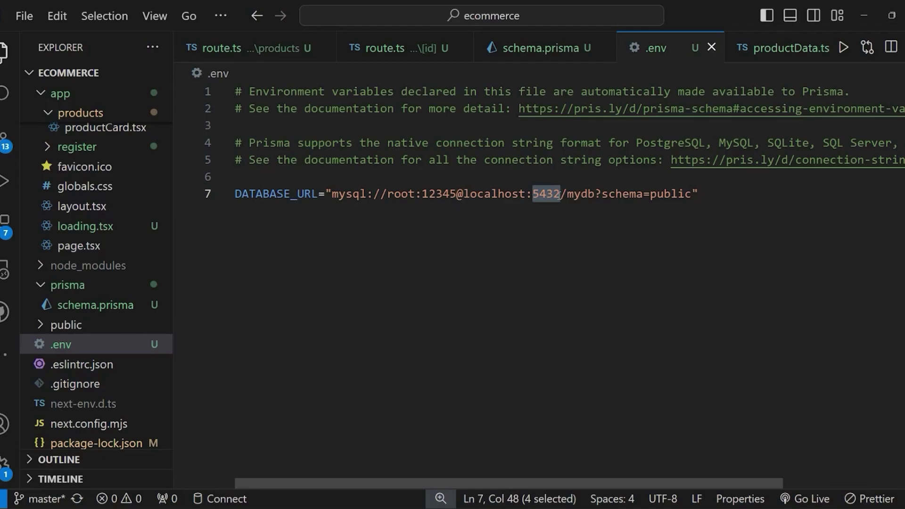
- Confirm the MySQL port in Workbench, then set port 3306, database ecommerce, and drop ?schema=public
click(600, 507)
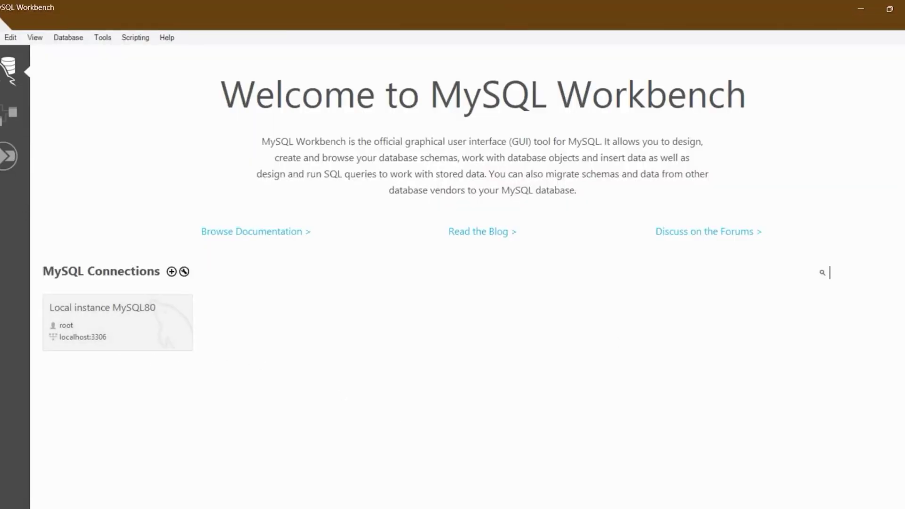
click(867, 13)
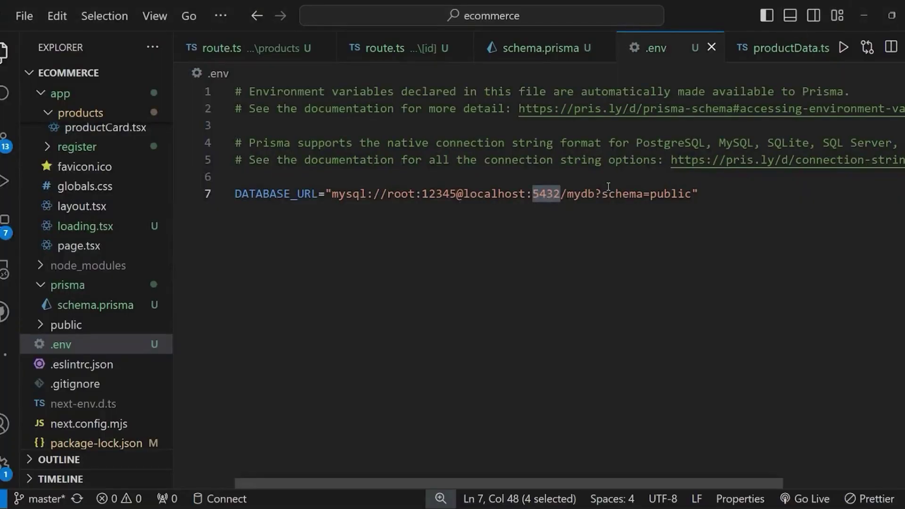
key(BackSpace)
text(3306)
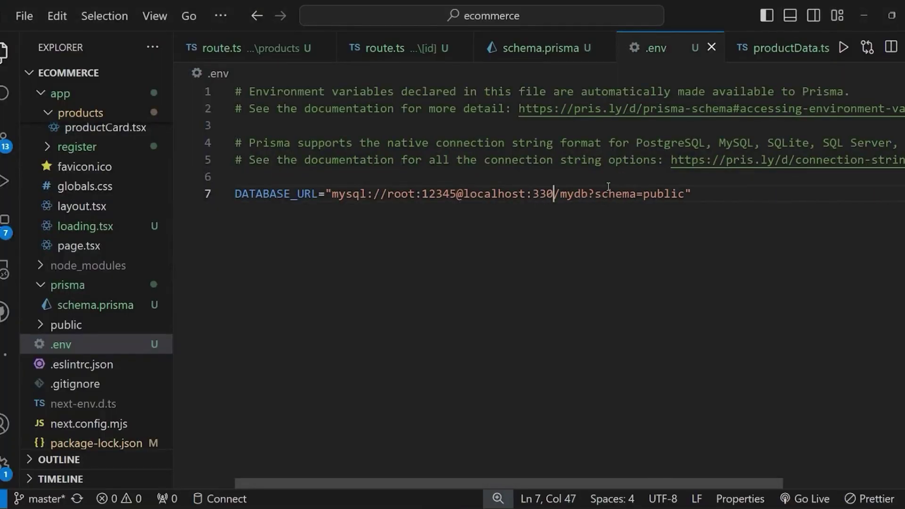
drag(568, 195, 596, 194)
key(BackSpace)
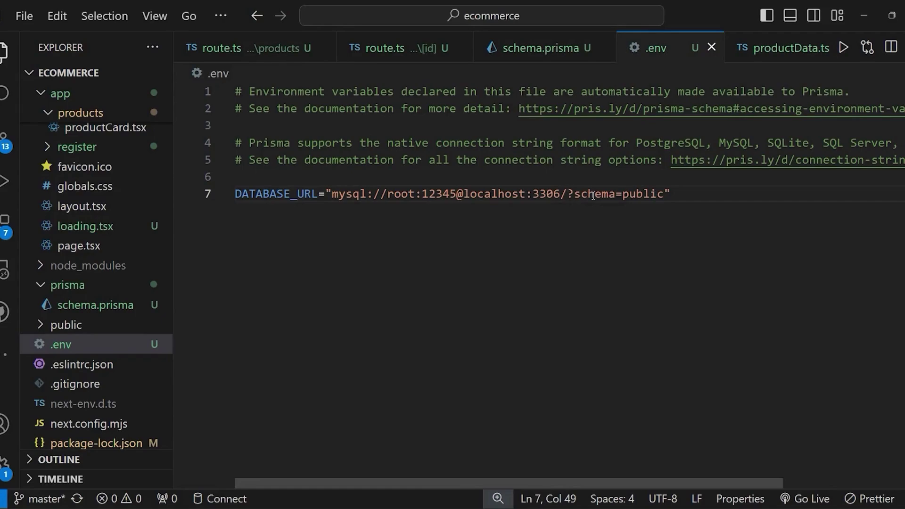
text(ecommerc)
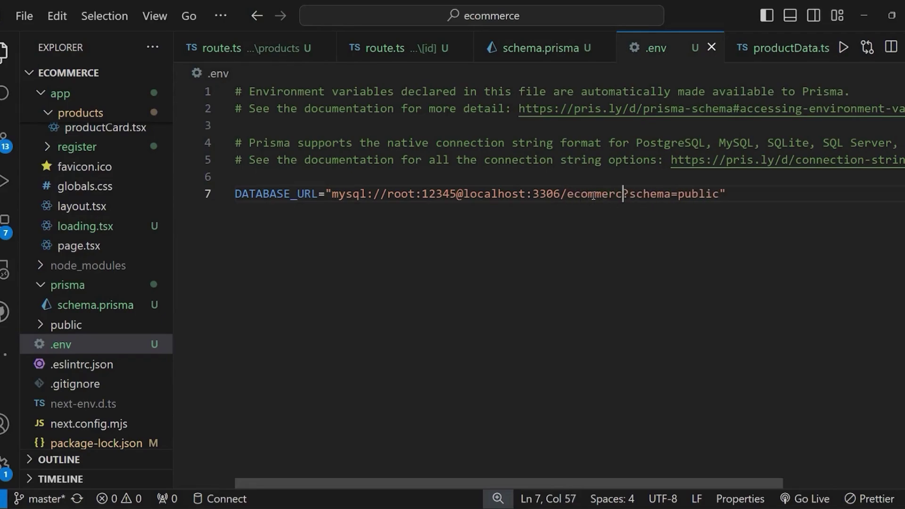
text(e)
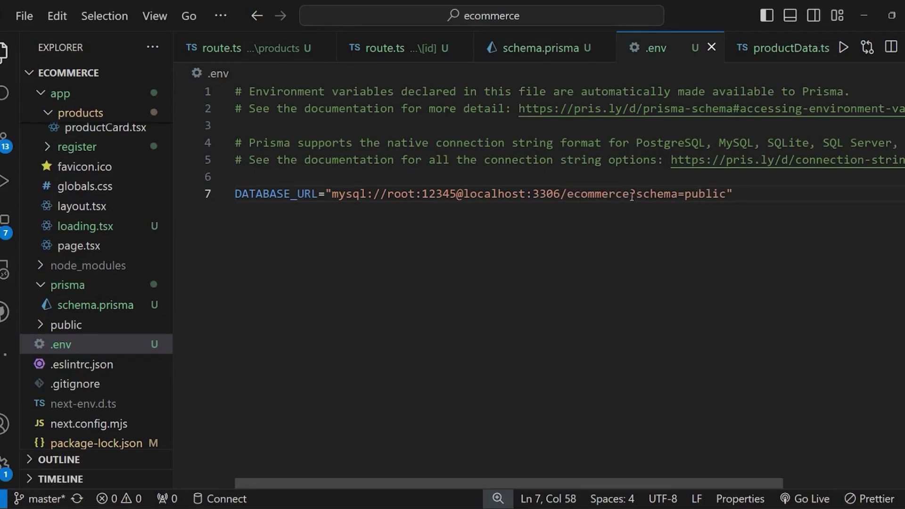
drag(630, 194, 728, 195)
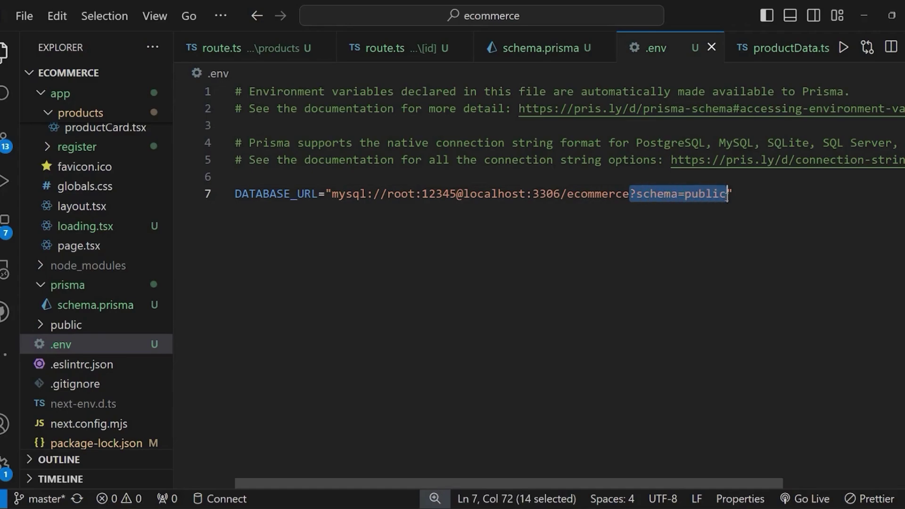
key(BackSpace)
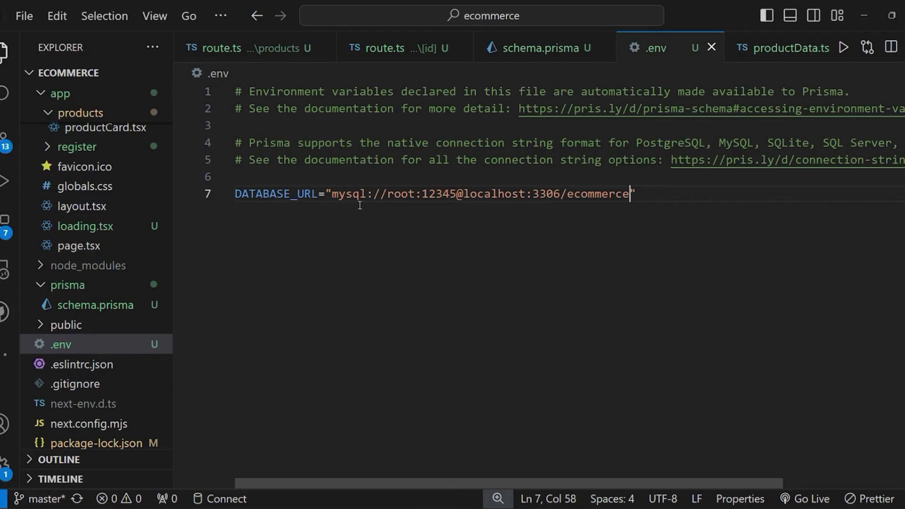
- Review the mysql provider and DATABASE_URL in schema.prisma, then return to the Prisma MySQL docs
key(ctrl+Tab)
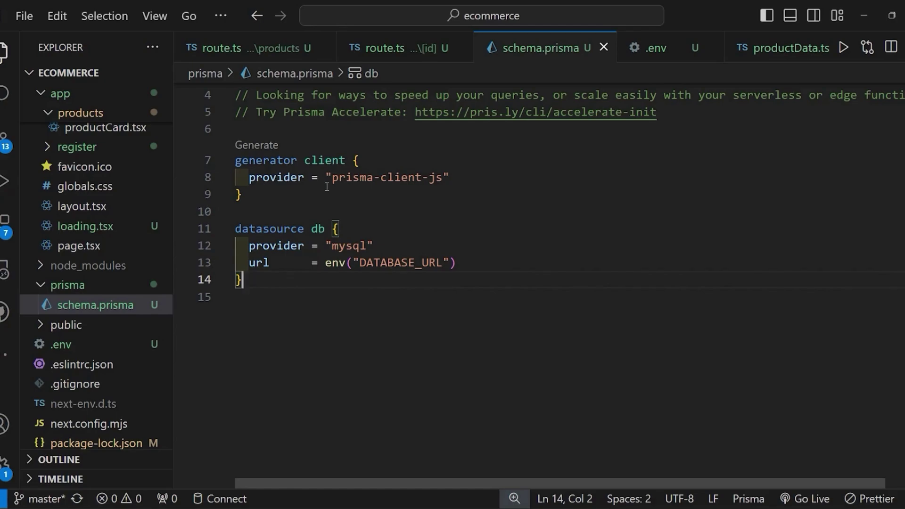
click(456, 324)
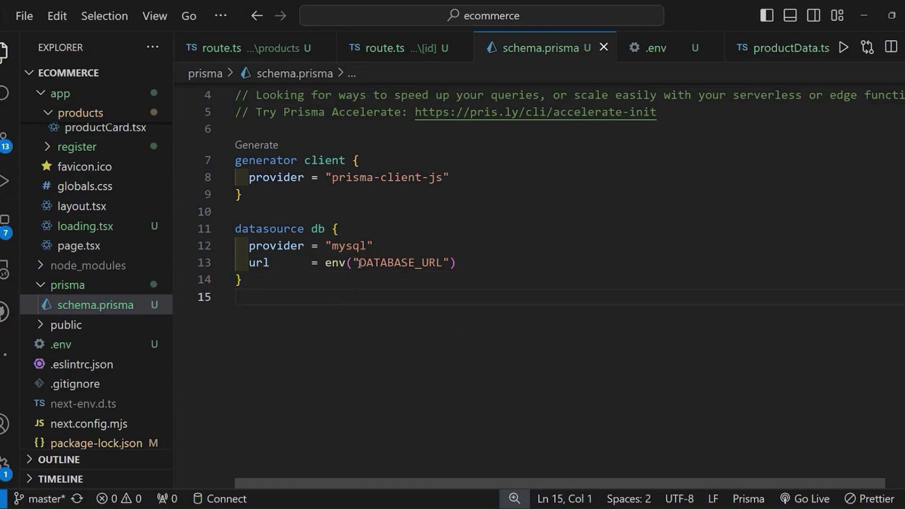
drag(360, 262, 437, 262)
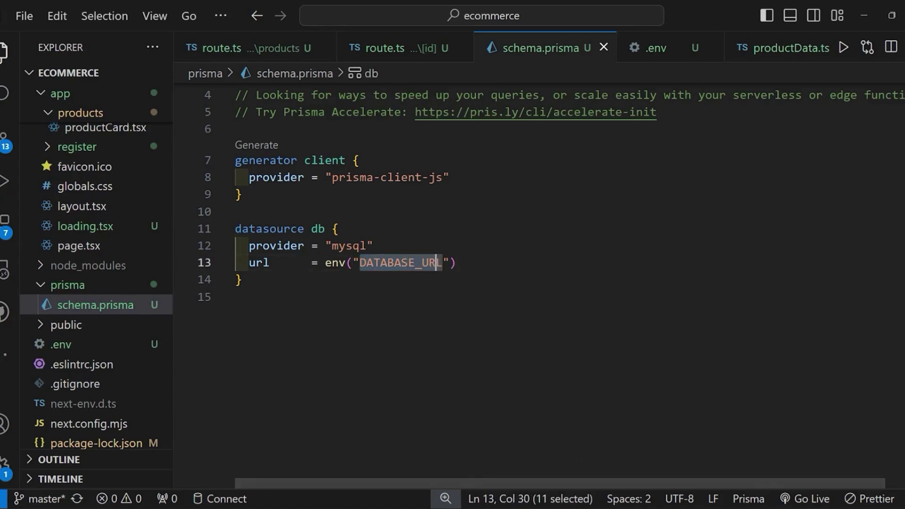
key(alt+Tab)
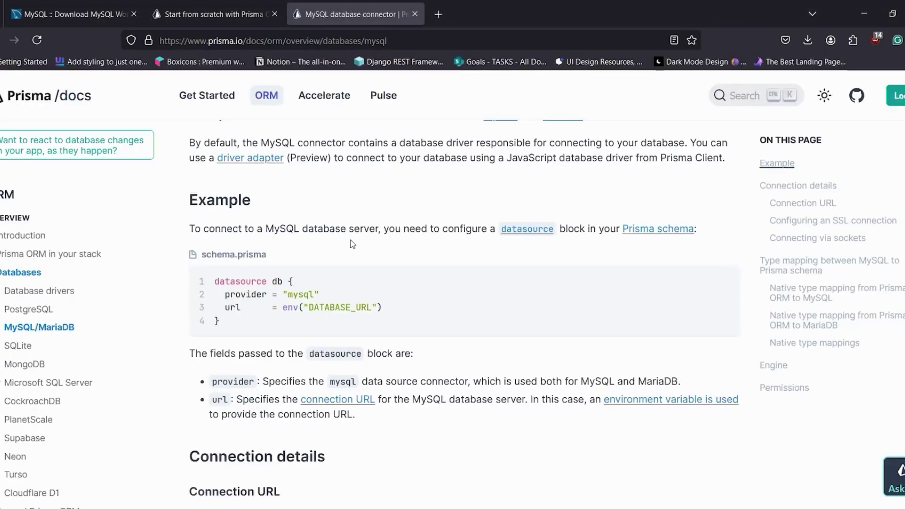
- Finish reading the MySQL connector page and return to the Connection URLs reference
scroll(323, 323, down, 3)
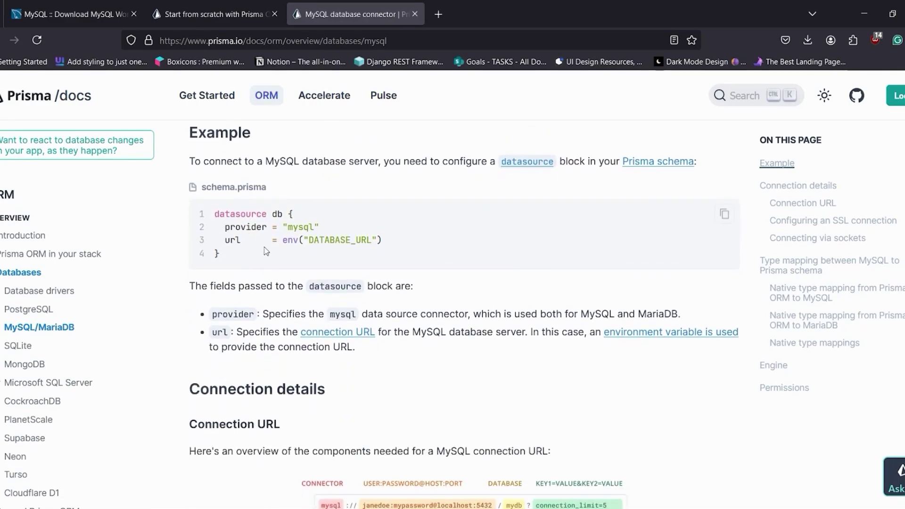
scroll(266, 252, down, 5)
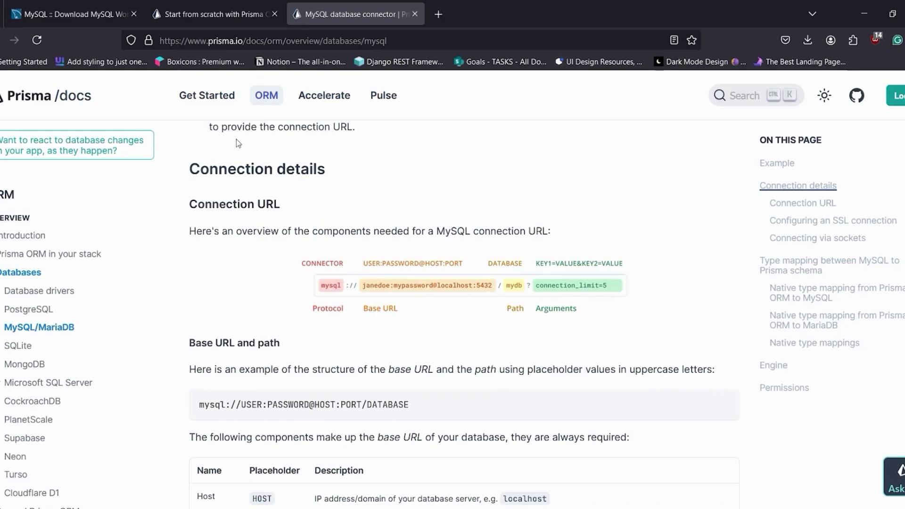
click(2, 41)
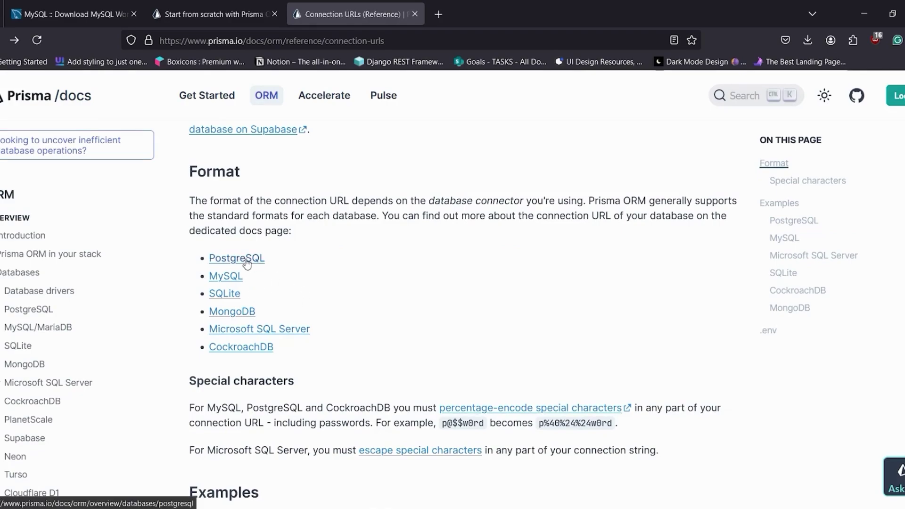
- Open the SQLite connector docs, highlighting the schema.prisma label and the sqlite provider value
click(226, 295)
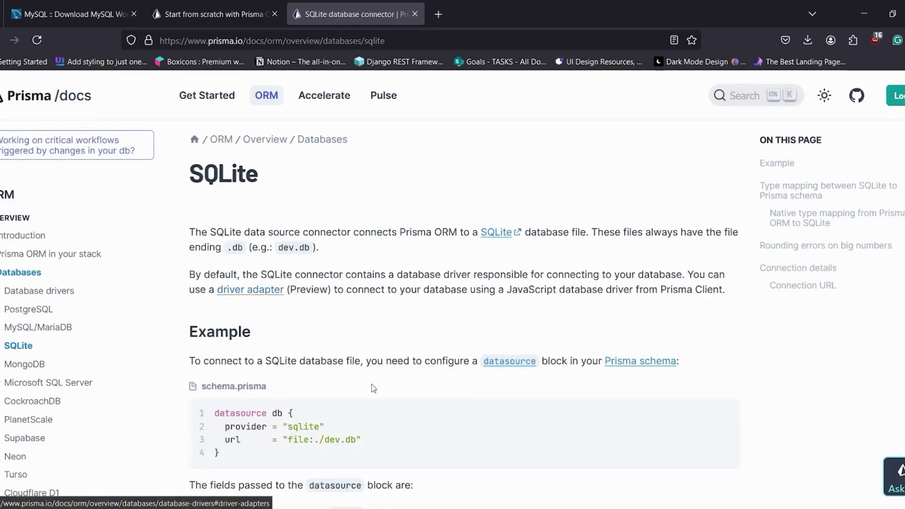
scroll(372, 387, down, 1)
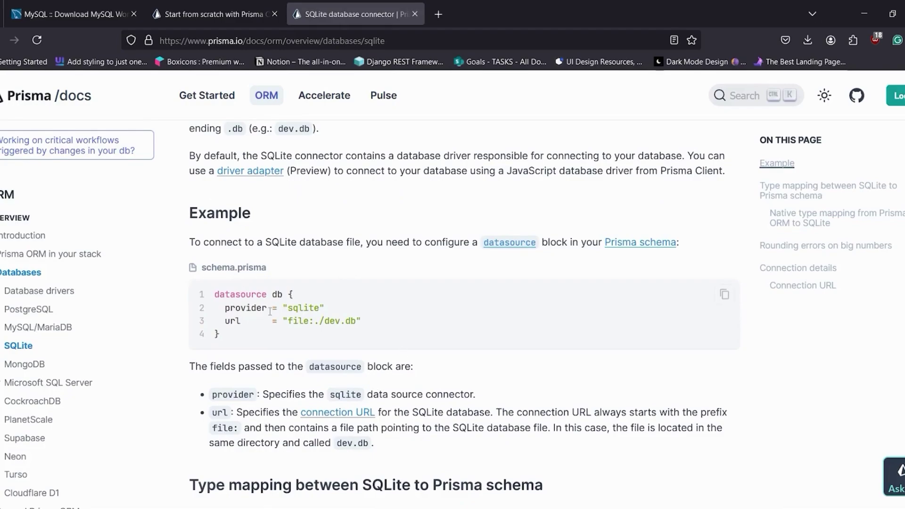
drag(202, 267, 266, 267)
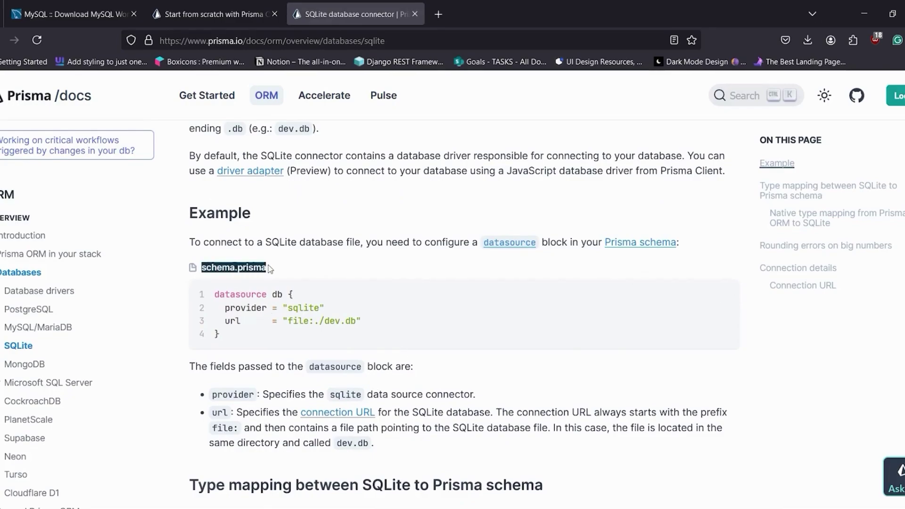
drag(289, 308, 360, 322)
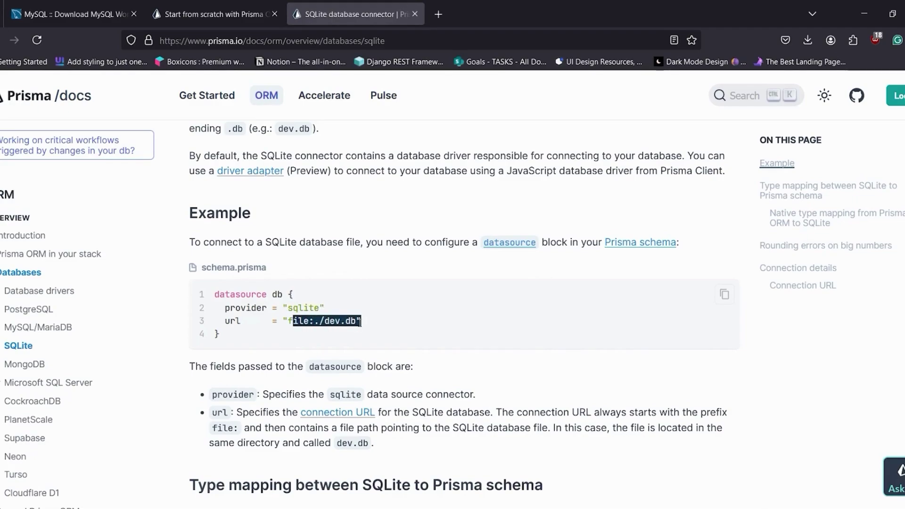
scroll(360, 322, down, 6)
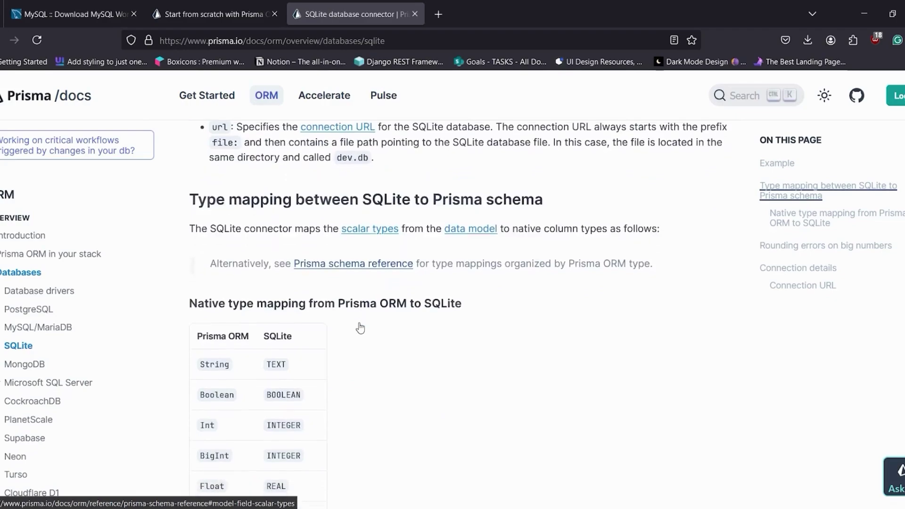
scroll(360, 328, down, 2)
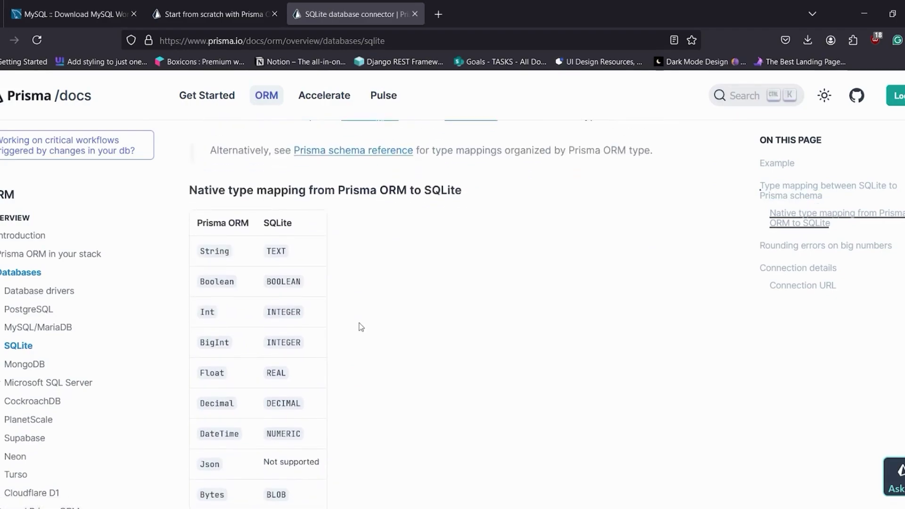
scroll(361, 327, down, 12)
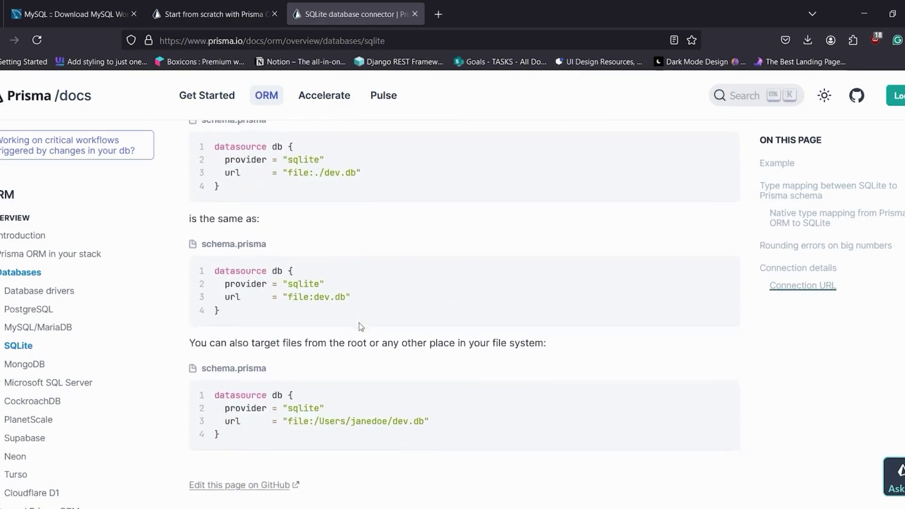
scroll(361, 326, down, 1)
scroll(359, 328, up, 20)
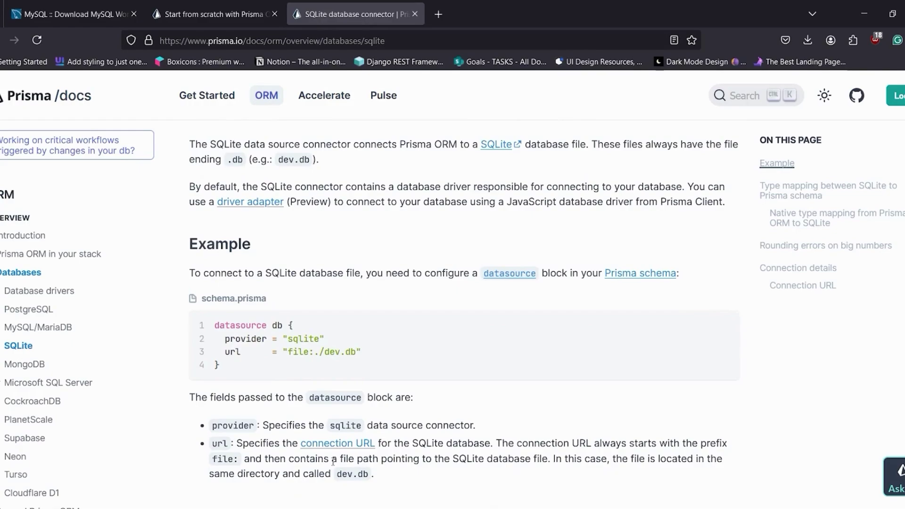